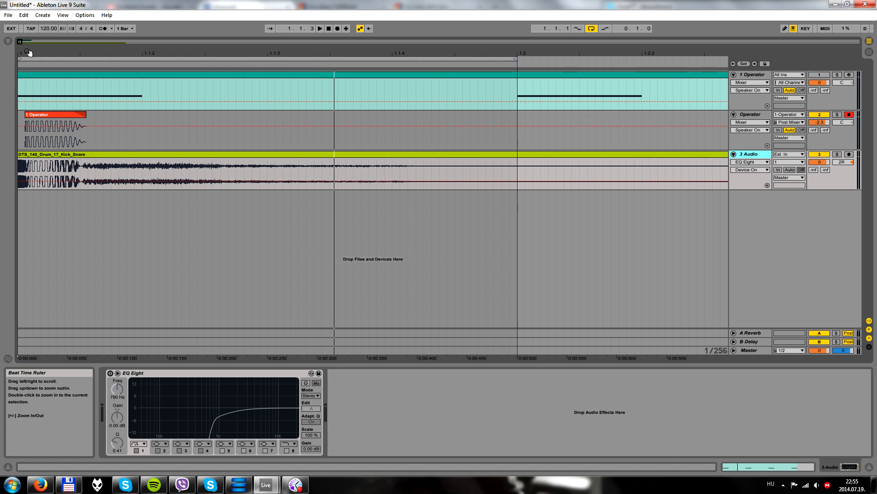
Show the browser and audition the kick-snare clip on the soloed 3 Audio track
drag(28, 52, 30, 54)
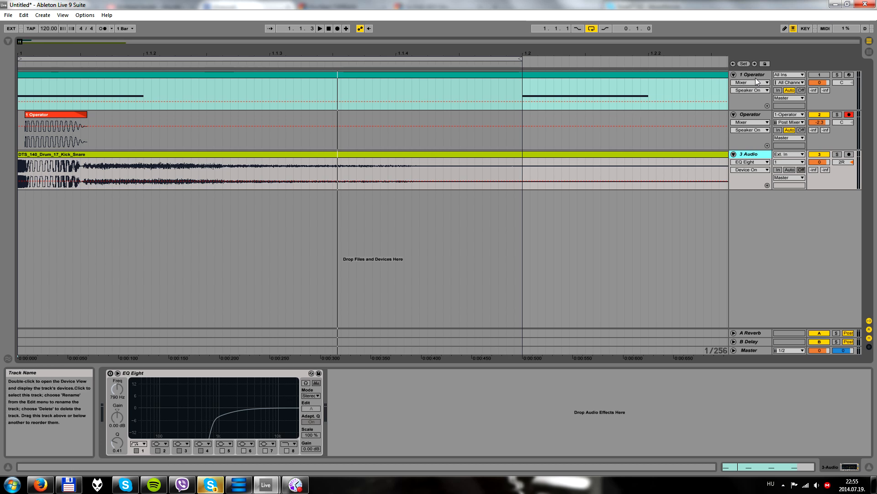
click(7, 40)
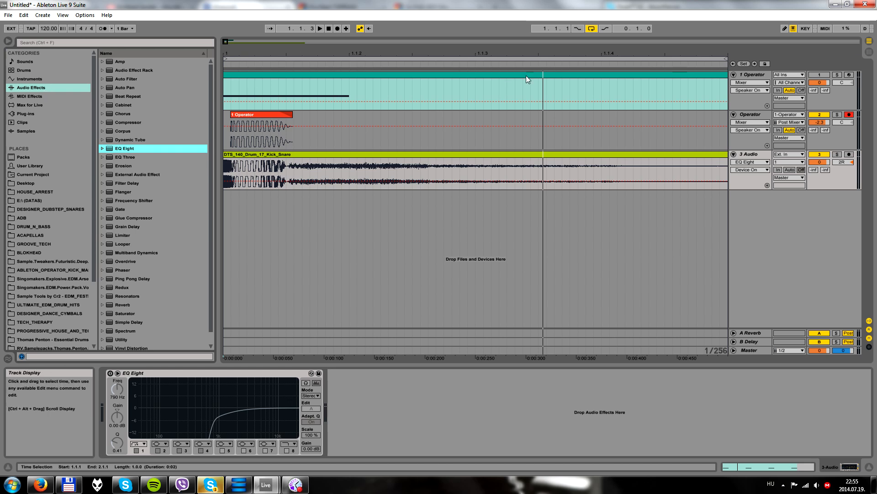
click(288, 156)
drag(274, 54, 273, 49)
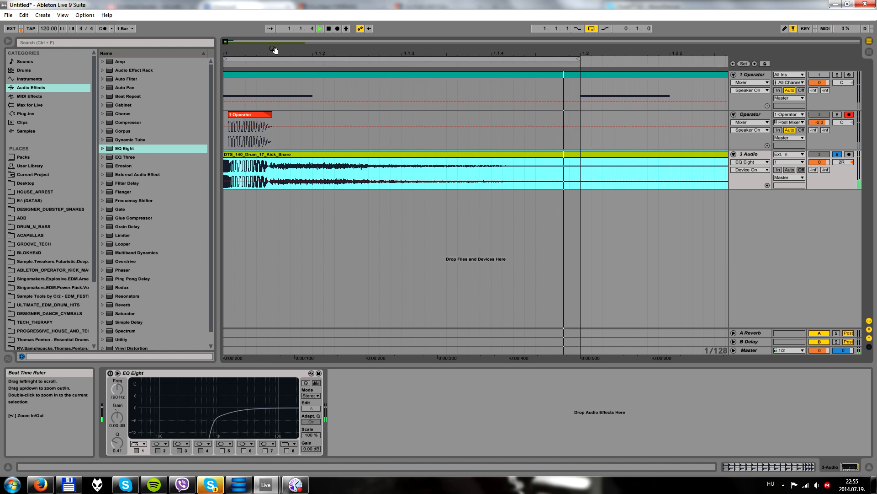
key(space)
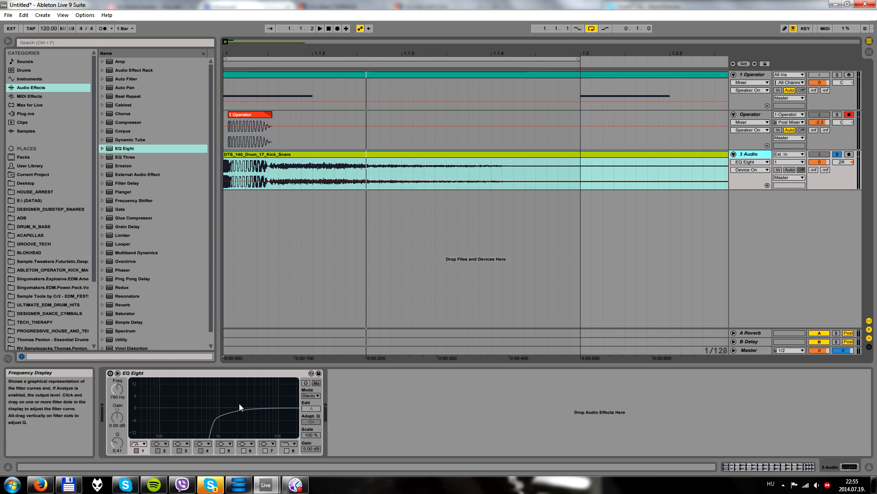
Enable the EQ Eight on the kick-snare track and play the clip through it
click(110, 373)
click(294, 154)
key(space)
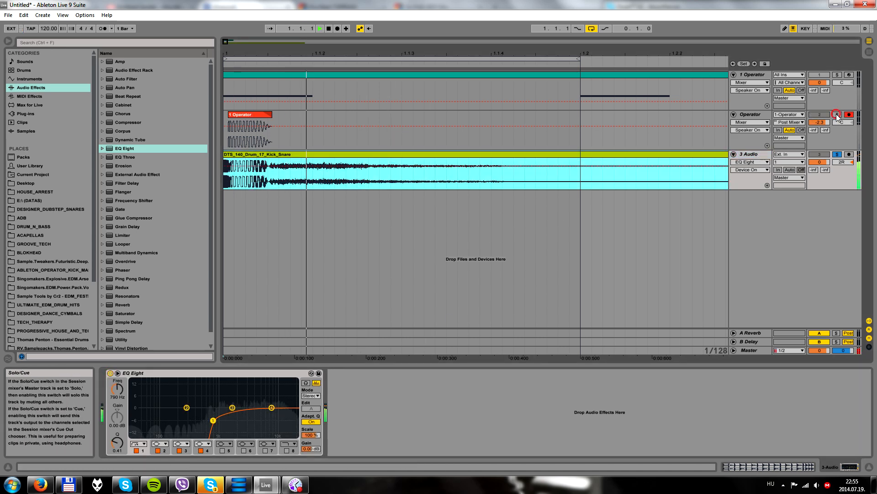
Solo the Operator audio track along with the kick-snare track and play both layers together
click(838, 115)
key(space)
click(247, 117)
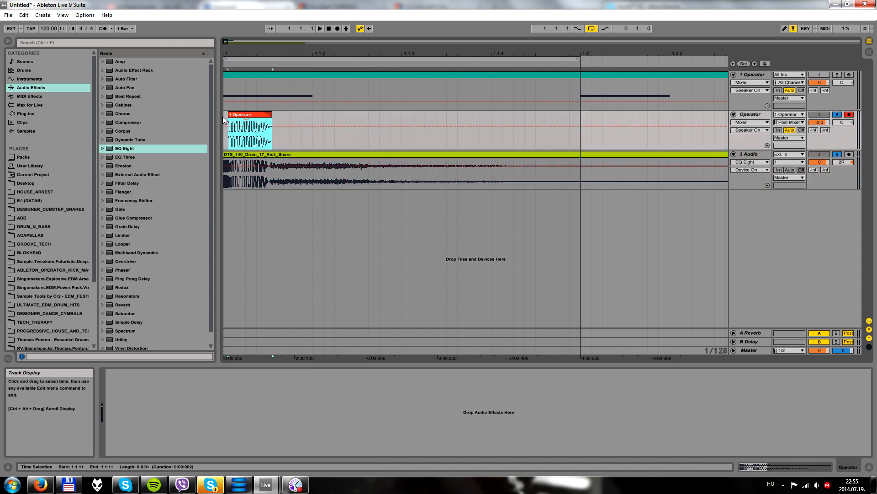
click(224, 121)
key(space)
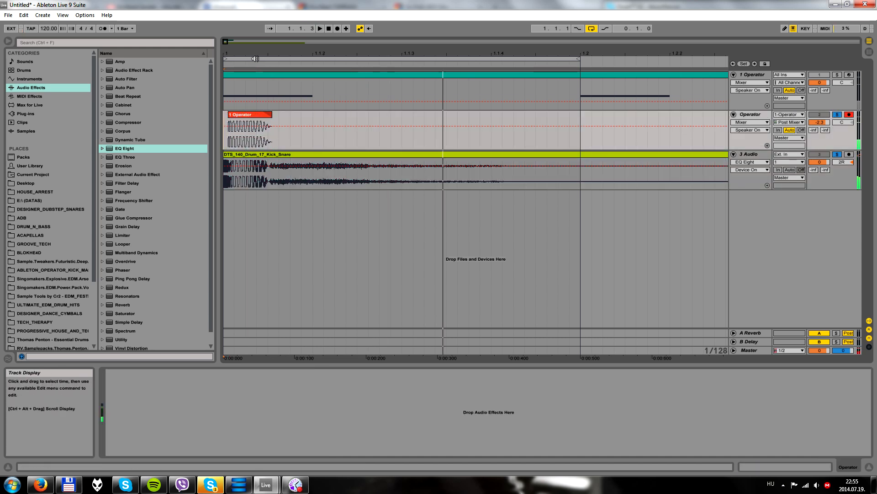
Solo only the Operator audio track, play it, and examine its waveform against the kick-snare clip
drag(262, 61, 264, 93)
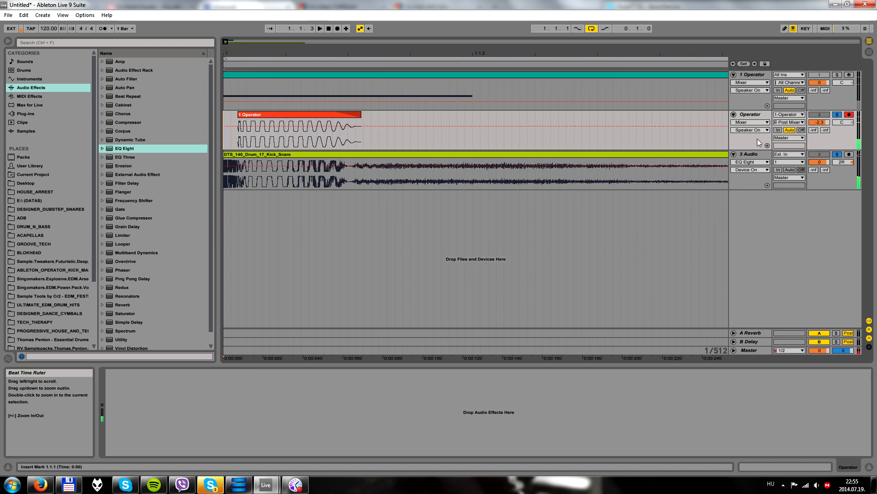
click(837, 115)
click(752, 115)
click(310, 54)
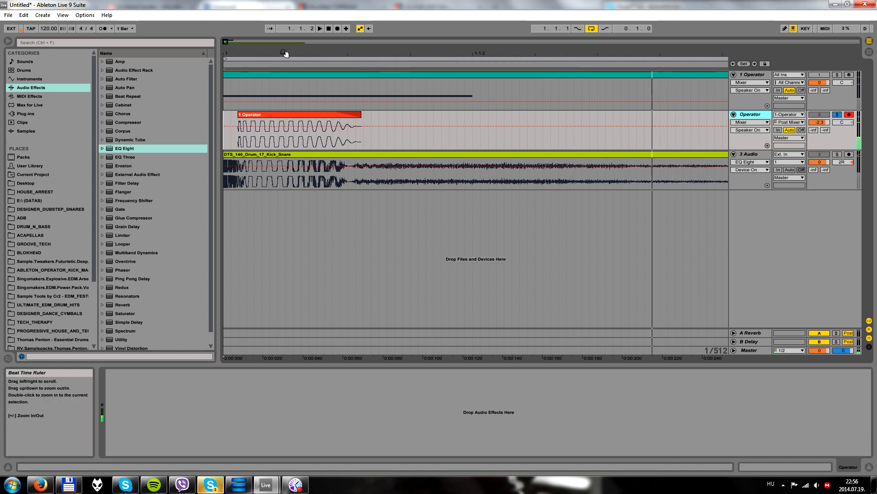
key(space)
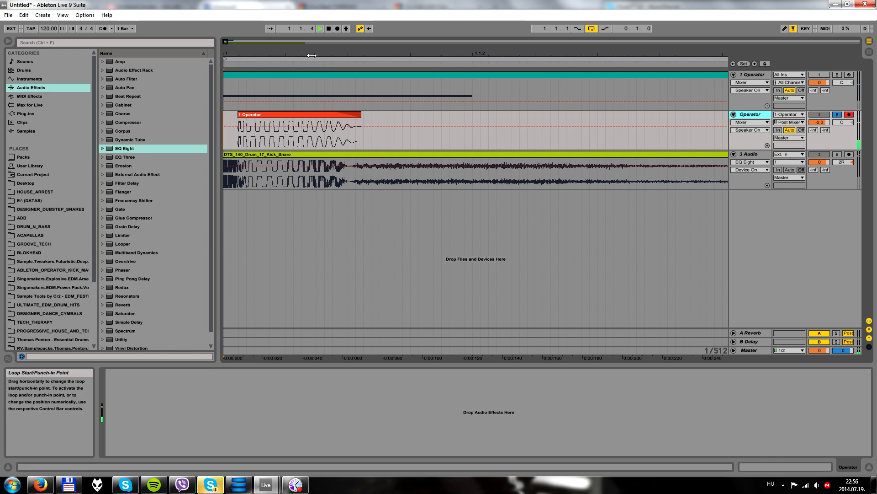
drag(310, 55, 260, 49)
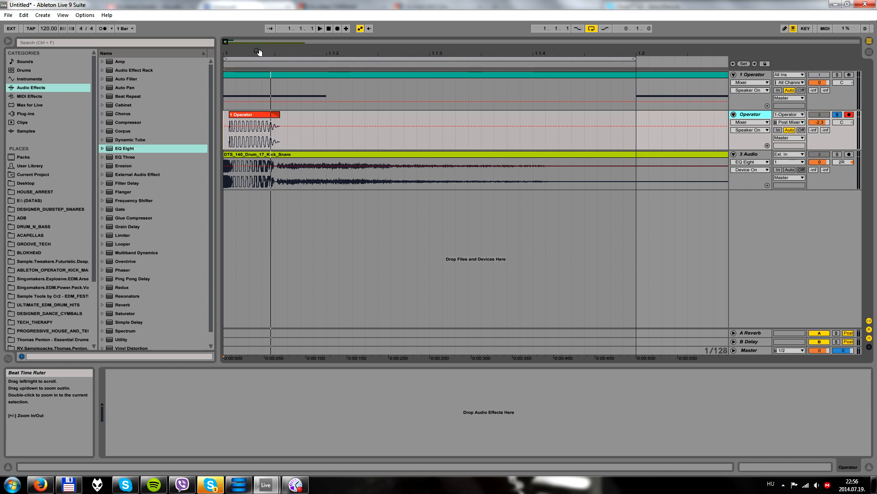
drag(230, 53, 229, 81)
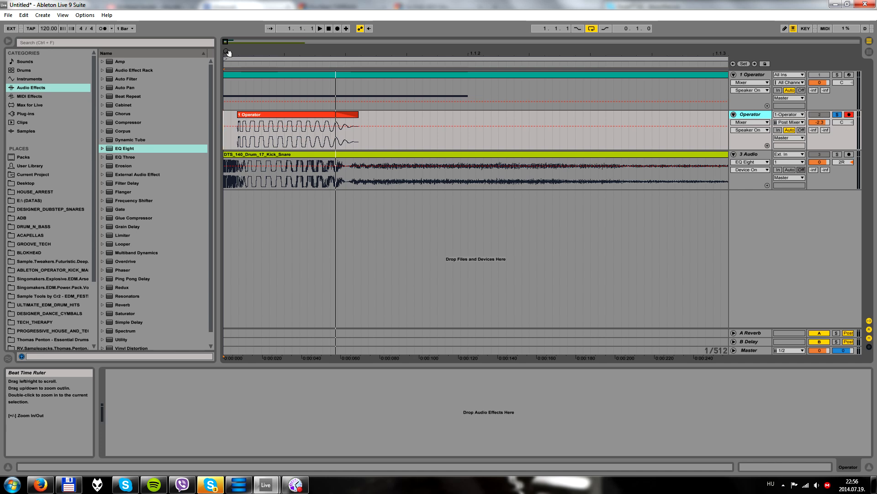
Add a new Operator instrument on its own track and set oscillator A's wave to Square D
click(755, 89)
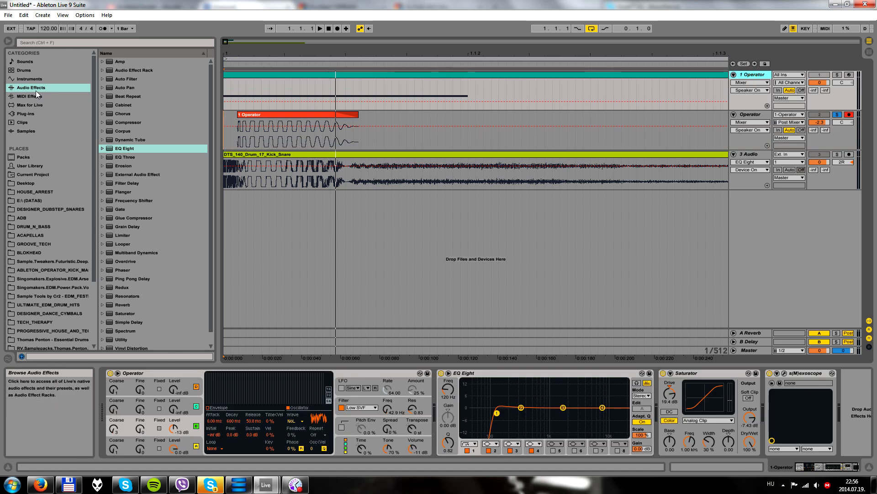
click(32, 79)
drag(137, 122, 360, 237)
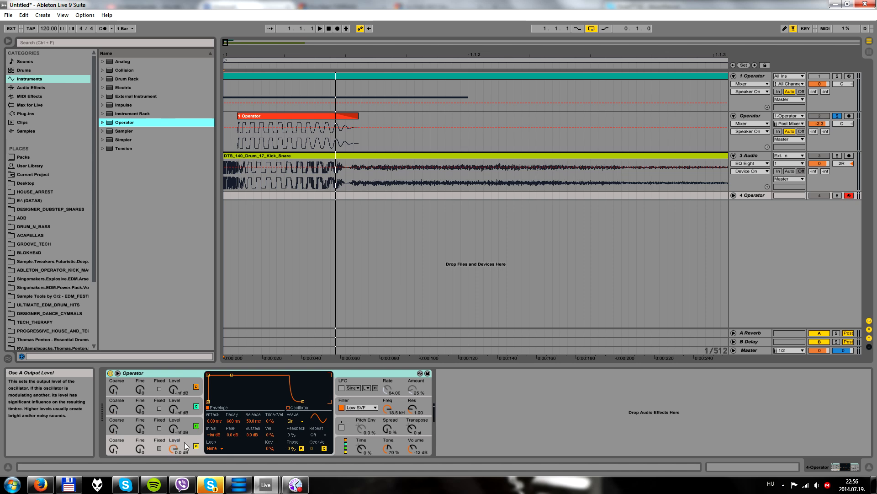
click(294, 421)
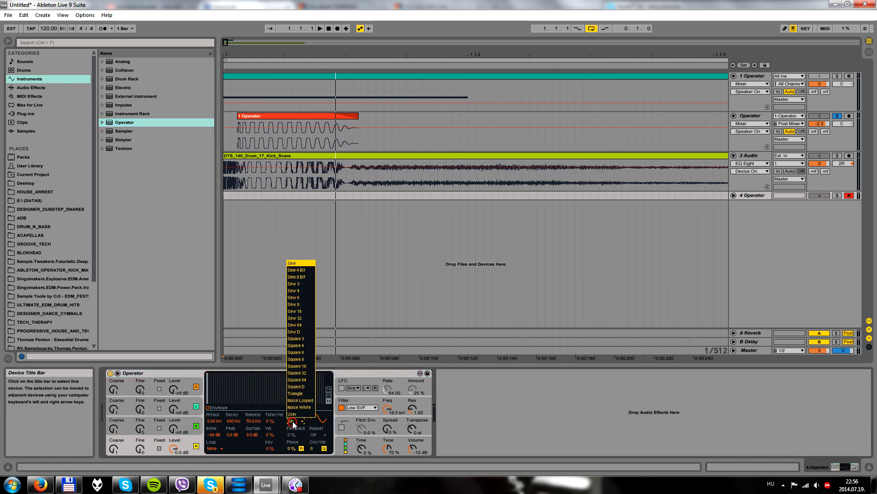
click(305, 388)
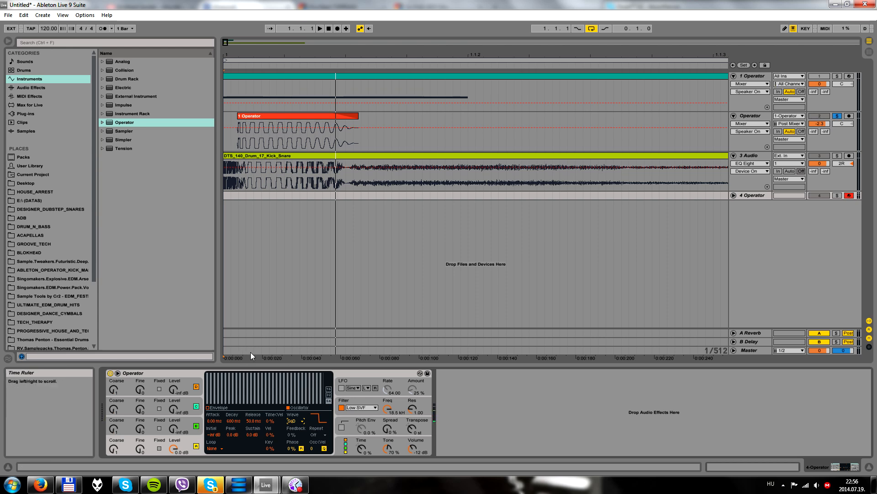
Unfold and solo the 4 Operator track, and copy the MIDI clip from the 1 Operator track onto it
click(734, 195)
click(836, 189)
click(837, 195)
drag(397, 77, 365, 212)
drag(376, 54, 264, 64)
click(264, 63)
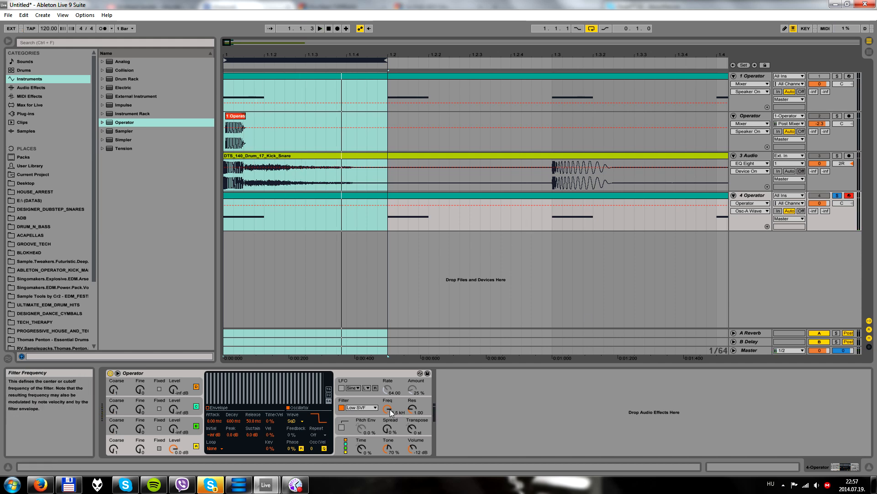
Set the new Operator's filter frequency to 83.2 Hz and its filter envelope amount to 38 %
mouse_move(390, 407)
mouse_down()
mouse_move(390, 435)
mouse_move(413, 445)
mouse_move(388, 410)
mouse_up()
drag(270, 436, 270, 420)
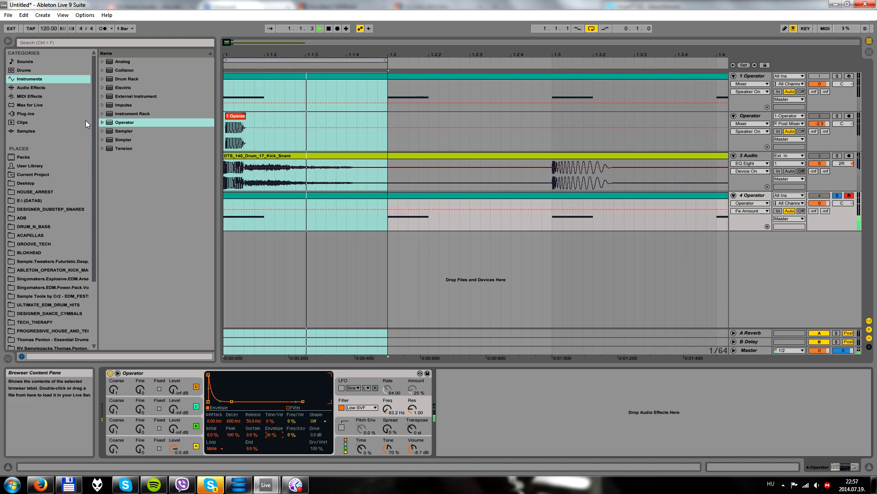
Add the s(M)exoscope plug-in after the new Operator and play the loop to view its waveform with a time of 0.125
click(32, 86)
click(34, 113)
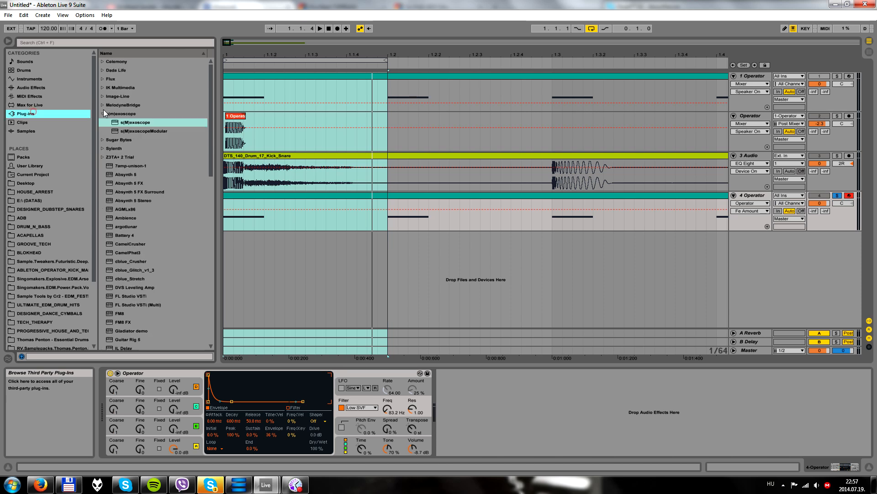
drag(133, 122, 536, 403)
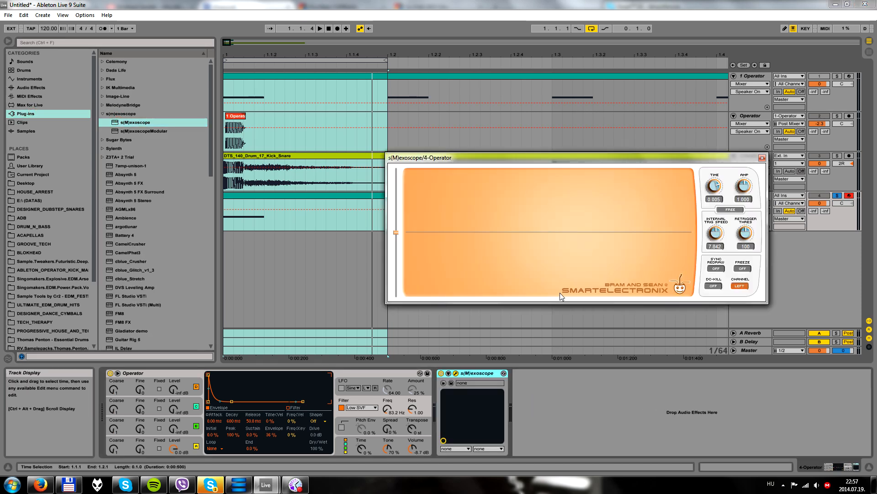
key(space)
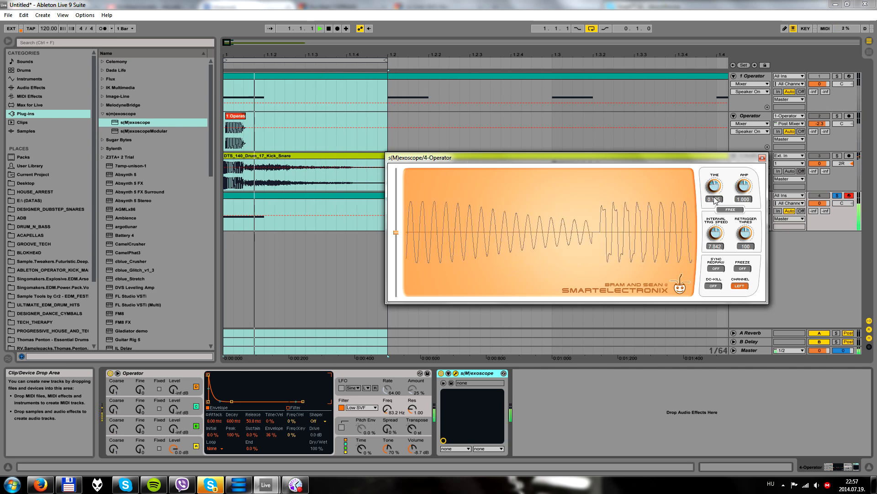
Set the filter envelope's decay to 291 ms and its amount to 40 %
drag(234, 422, 234, 433)
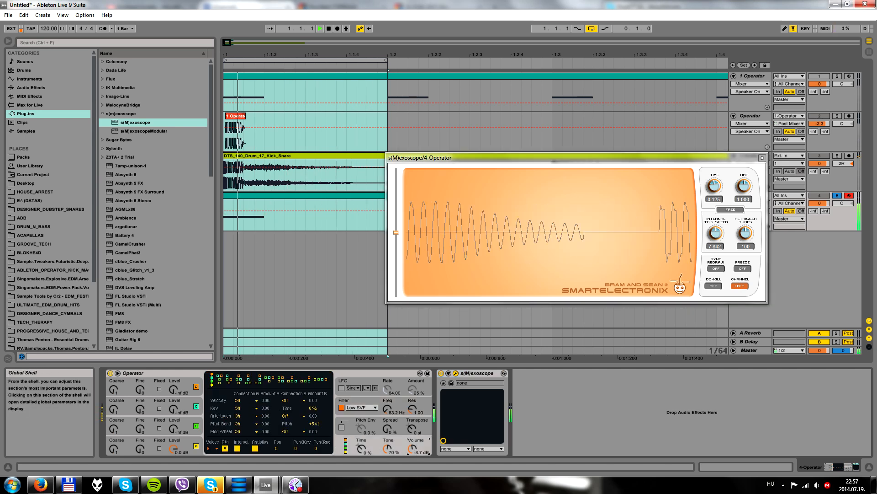
drag(235, 421, 271, 432)
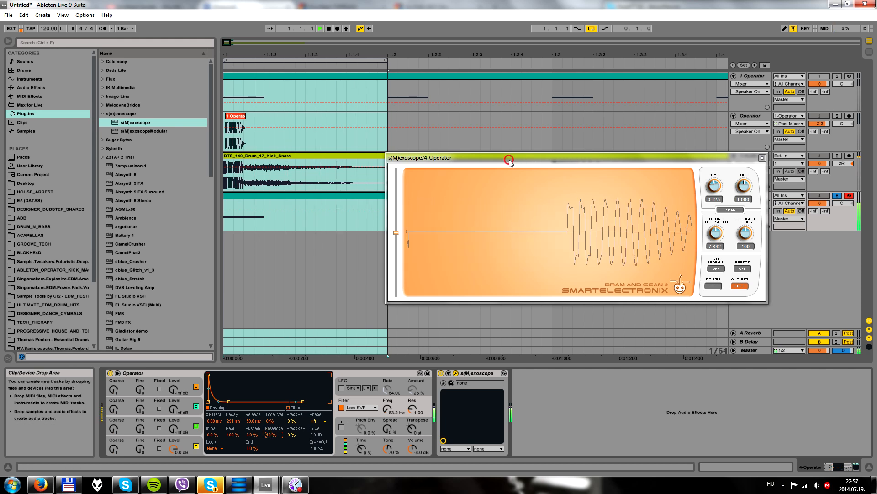
Move the oscilloscope window aside, try several filter frequencies while listening, and set the frequency to 64.5 Hz
drag(562, 156, 605, 160)
key(space)
drag(387, 409, 387, 402)
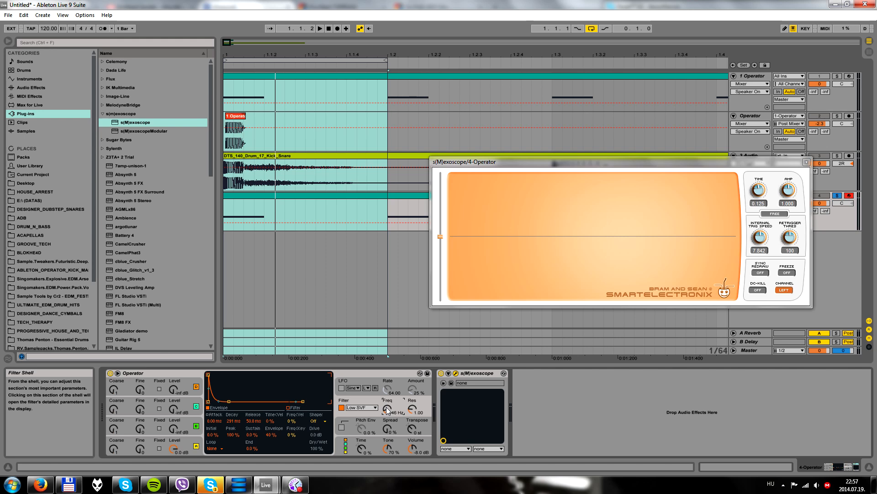
drag(387, 410, 387, 406)
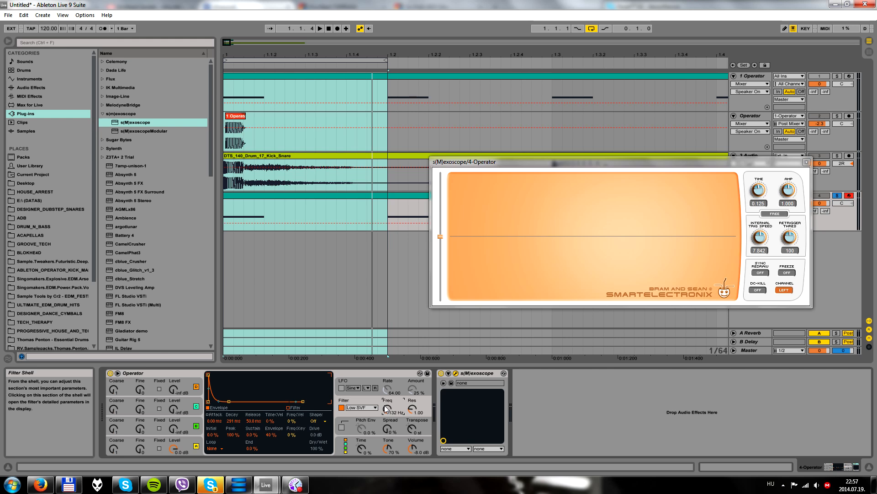
drag(387, 408, 387, 412)
key(space)
drag(388, 408, 386, 413)
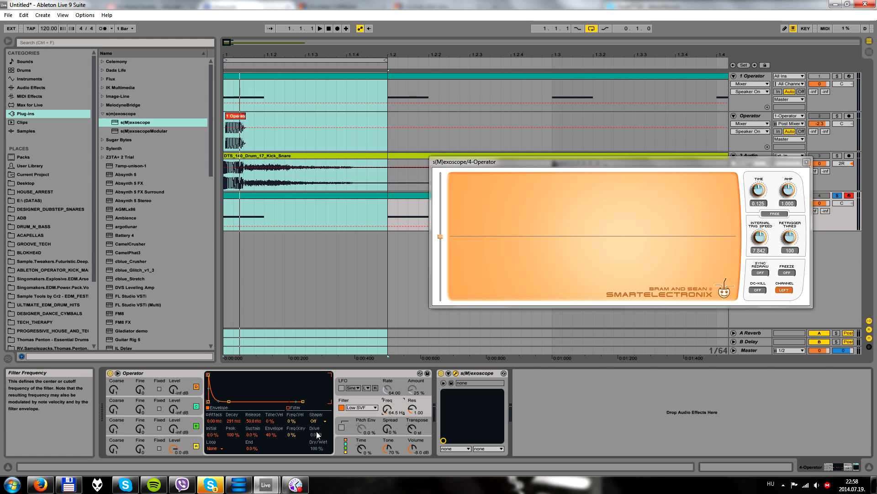
Try different filter envelope amounts, settle on 43 %, shorten the envelope decay, and set the Operator's volume to -6.7 dB
drag(267, 438, 268, 442)
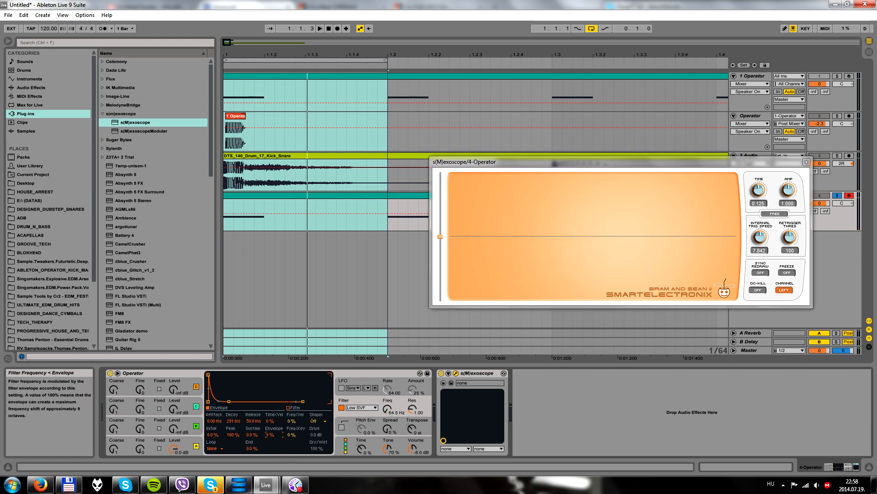
drag(267, 442, 268, 445)
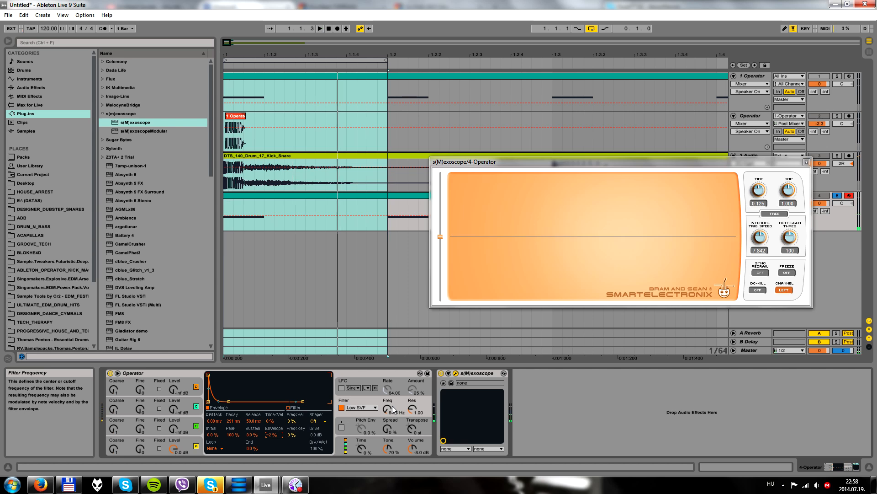
mouse_move(282, 437)
mouse_down()
mouse_move(281, 418)
mouse_move(269, 434)
mouse_move(238, 424)
mouse_up()
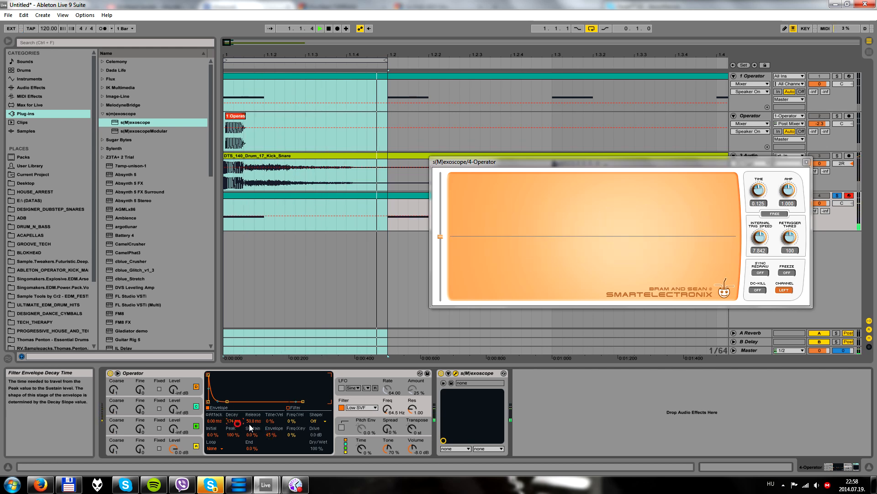
drag(425, 449, 424, 445)
key(space)
Set oscillator B to the Noise Looped wave with a coarse value of 3 and a level of -20 dB
click(182, 427)
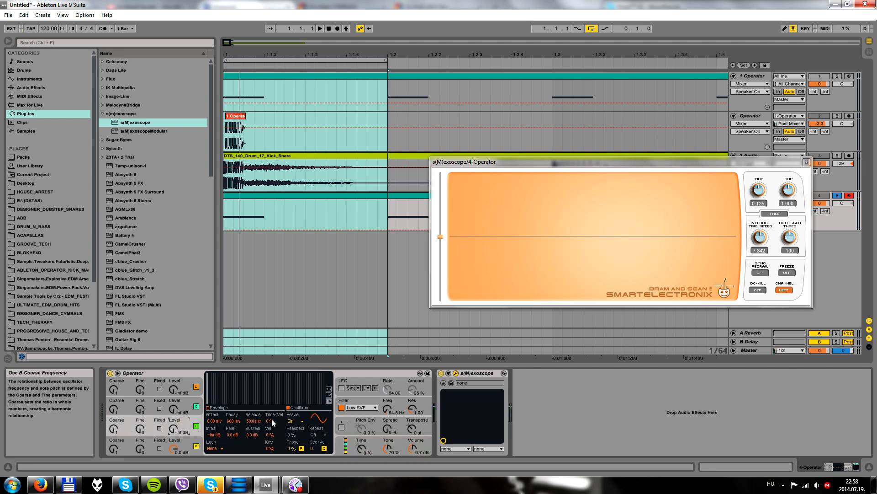
click(296, 421)
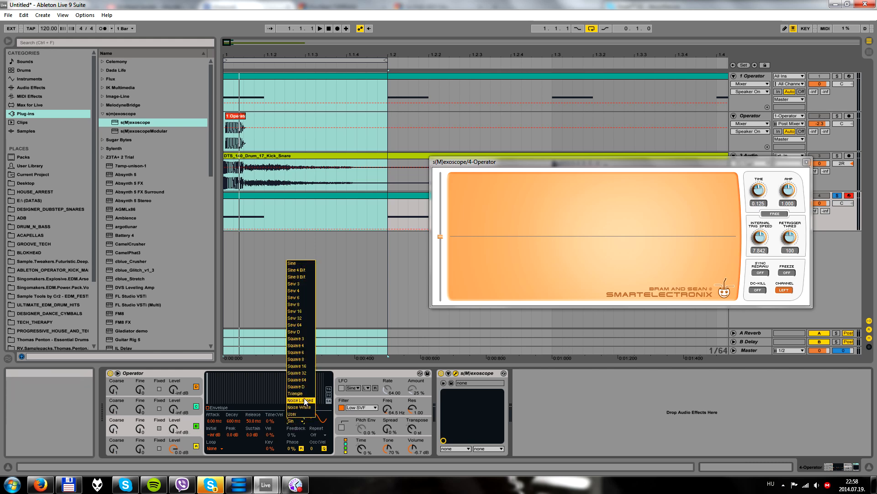
click(301, 400)
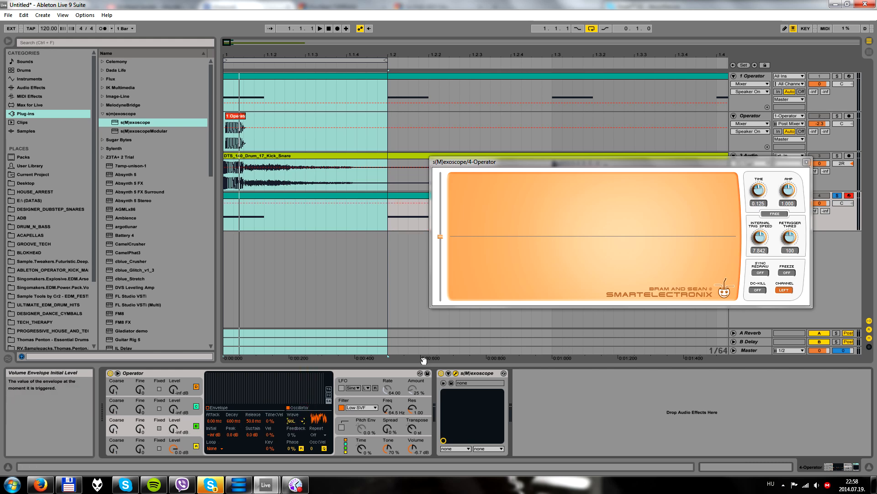
click(131, 432)
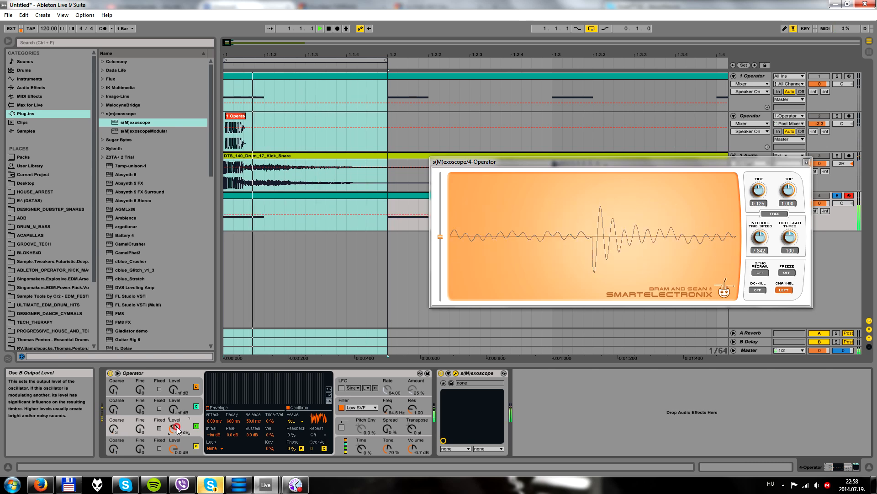
drag(521, 168, 520, 183)
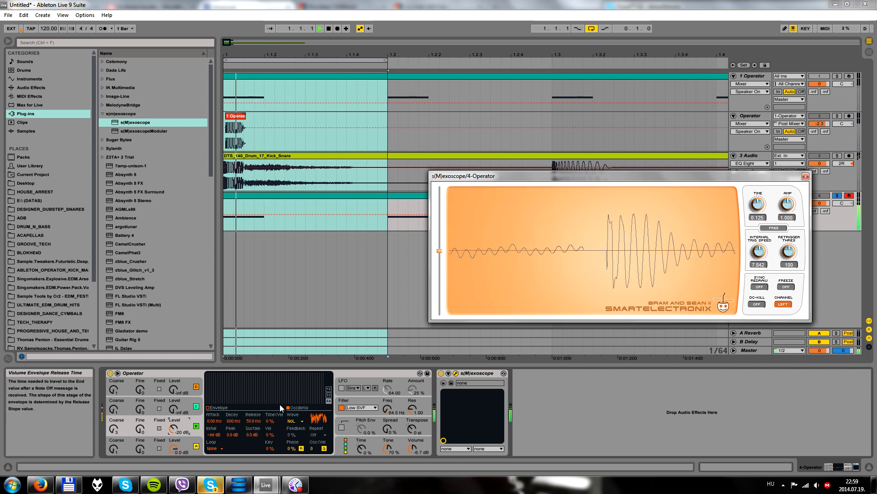
Insert a Saturator between the Operator and the s(M)exoscope, and place an EQ Eight in front of the Saturator
key(space)
click(31, 88)
scroll(152, 319, down, 1)
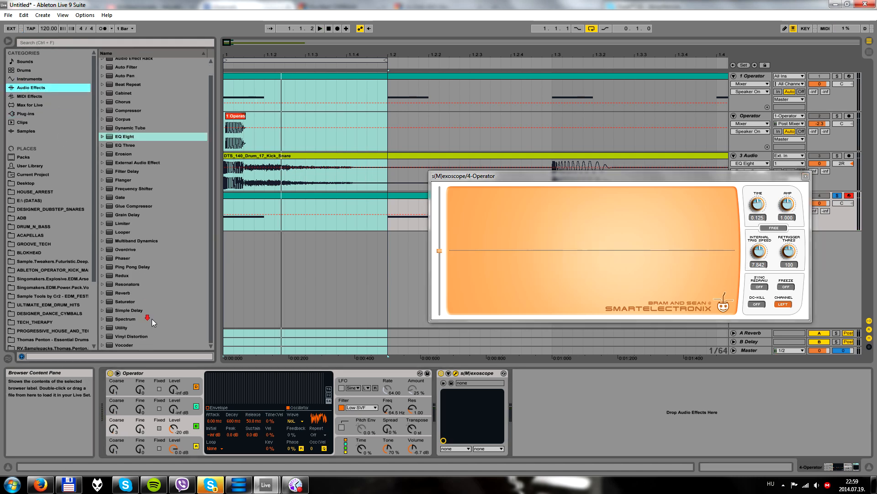
drag(126, 303, 419, 393)
click(591, 181)
drag(591, 182, 554, 110)
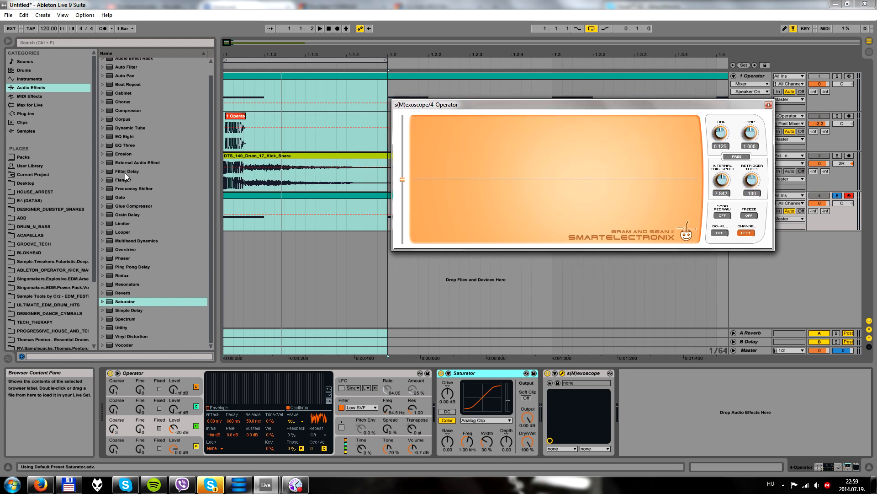
click(118, 137)
drag(429, 365, 438, 405)
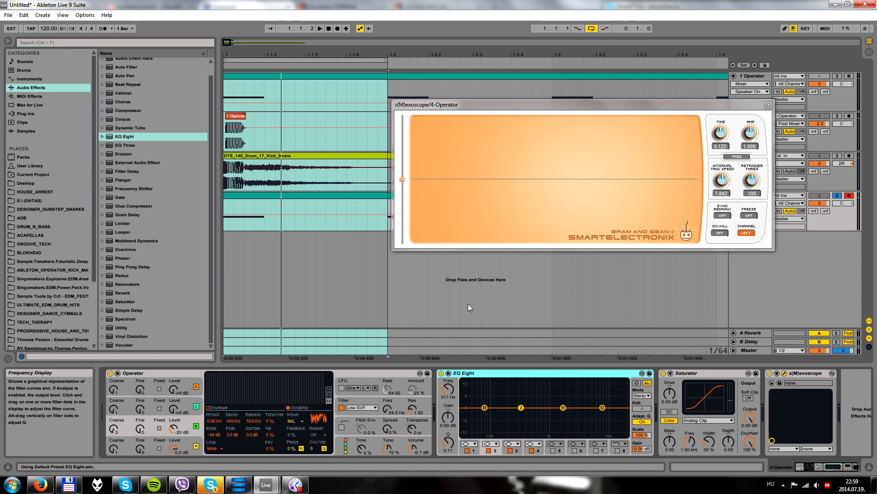
Check the MIDI notes in the 4 Operator track's clip and return to the track's device chain
double_click(288, 197)
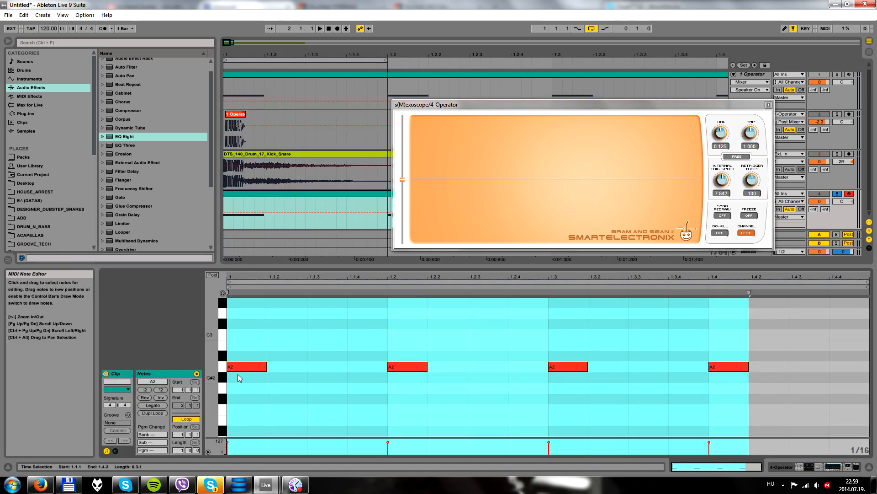
click(223, 366)
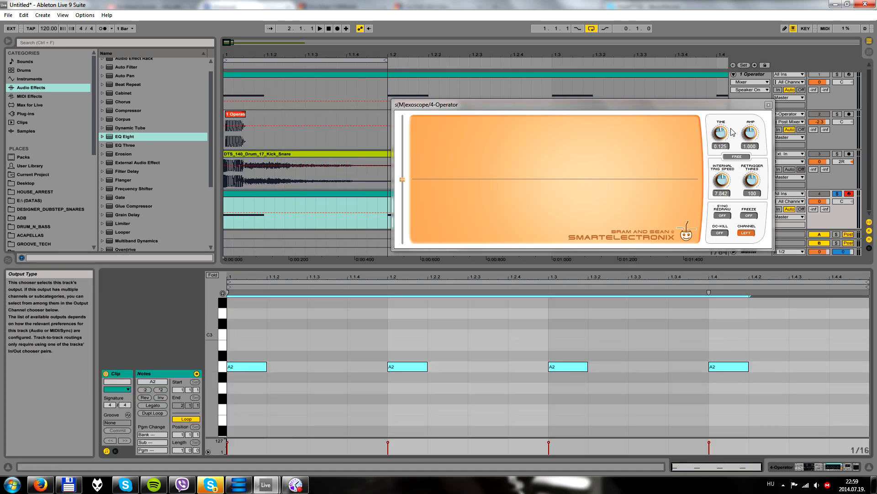
drag(741, 105, 670, 99)
double_click(756, 195)
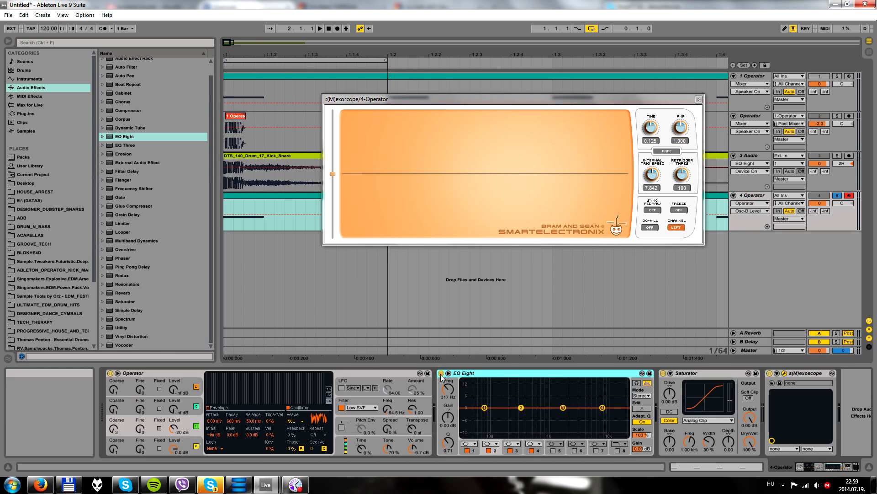
Expand and enlarge the EQ Eight's frequency display, move the oscilloscope window aside, and examine the spectrum during playback
click(449, 373)
drag(466, 99, 566, 38)
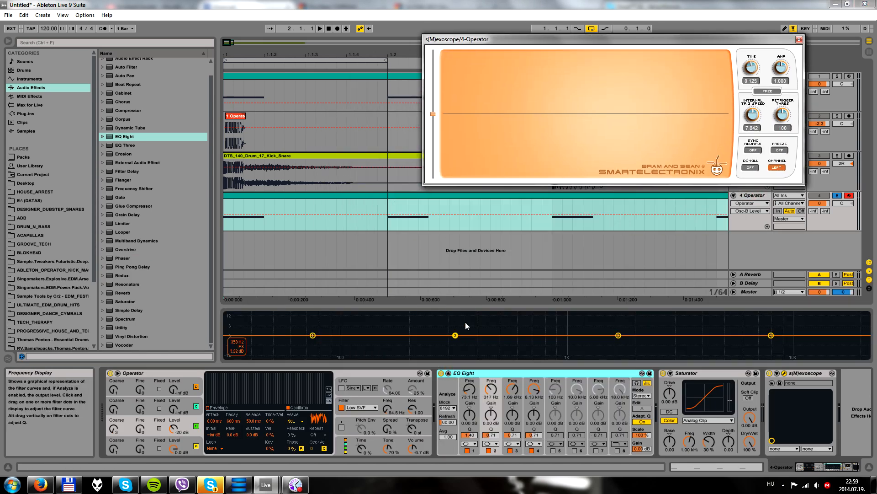
drag(469, 307, 470, 223)
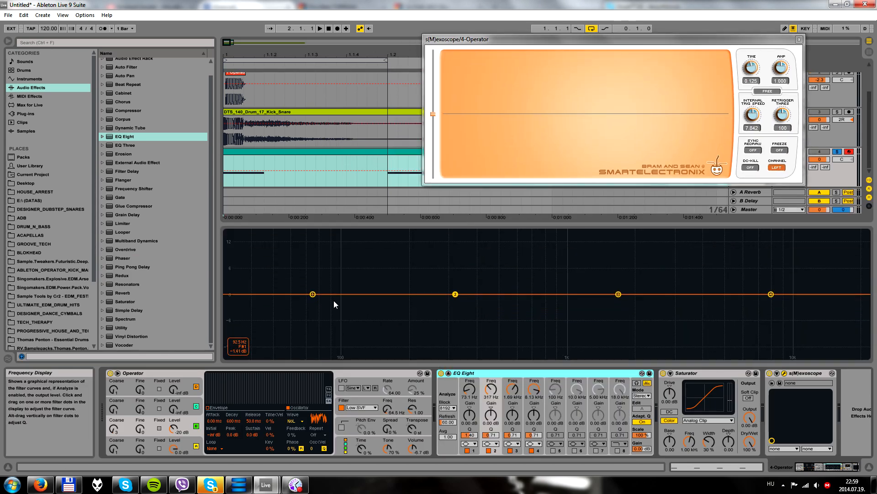
key(space)
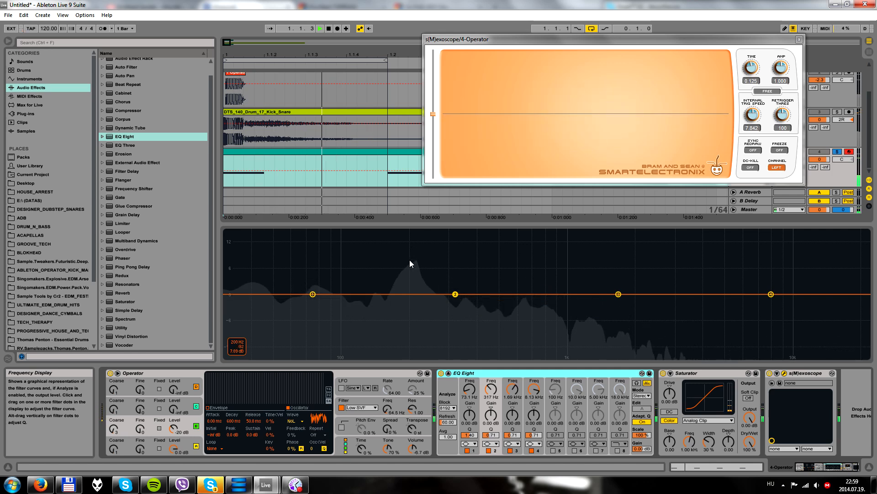
double_click(292, 151)
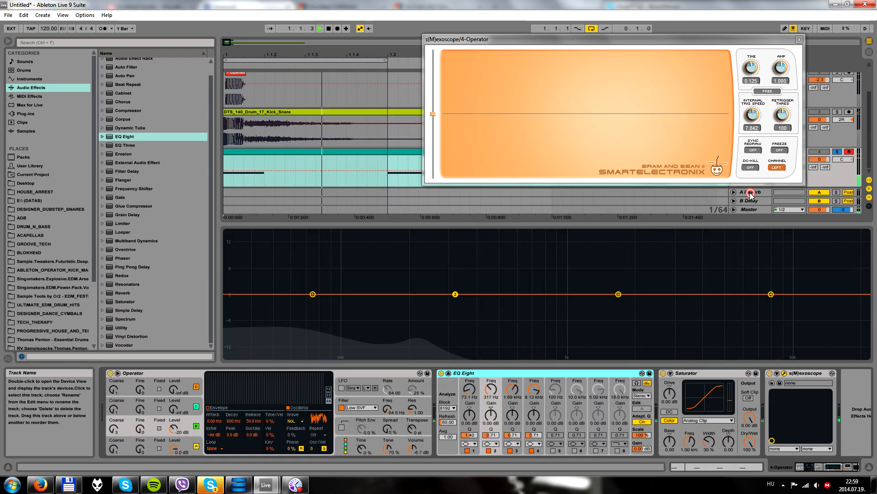
click(751, 194)
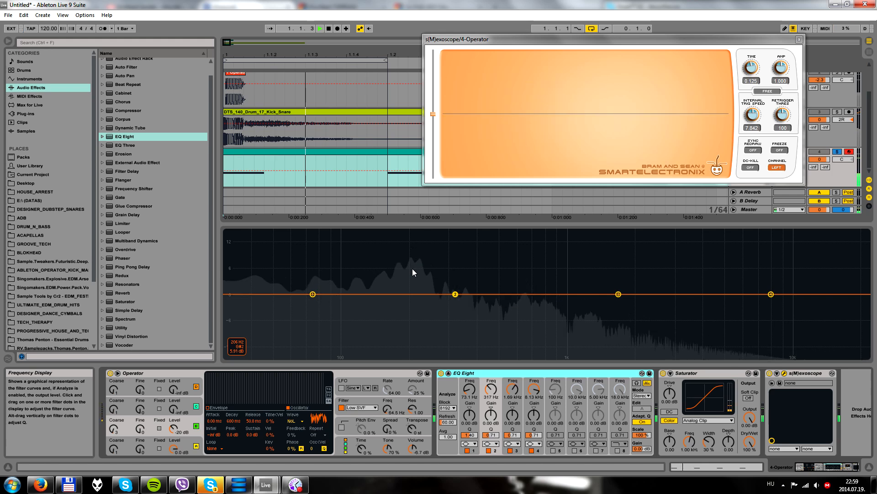
Make EQ Eight's filter 1 a steep low cut at 138 Hz with a Q of 0.77, and compare the sound without oscillator B
click(469, 443)
click(471, 388)
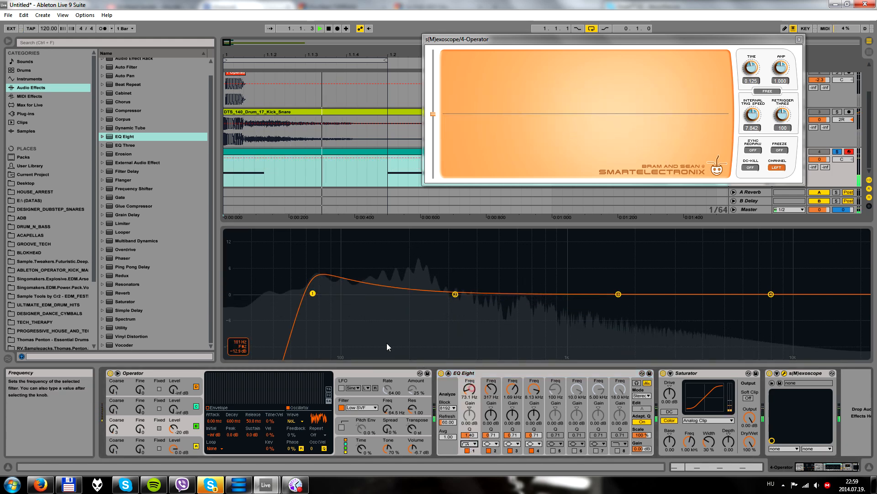
drag(314, 294, 374, 307)
click(197, 426)
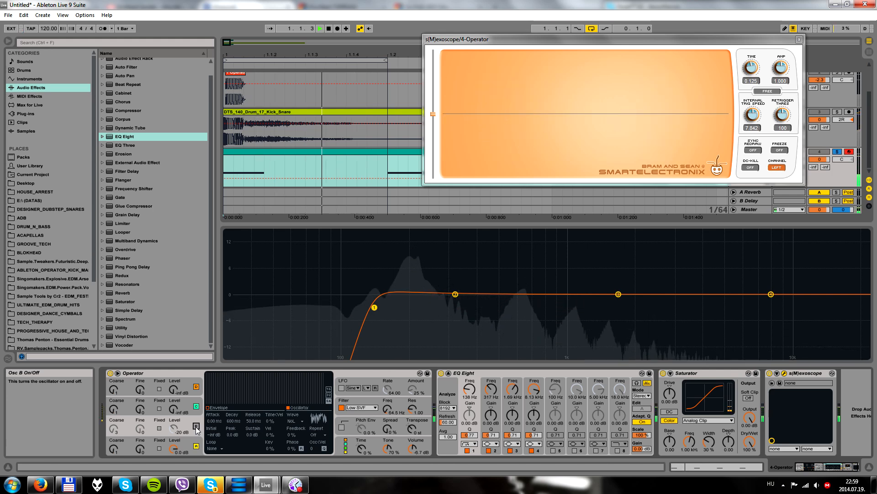
click(196, 426)
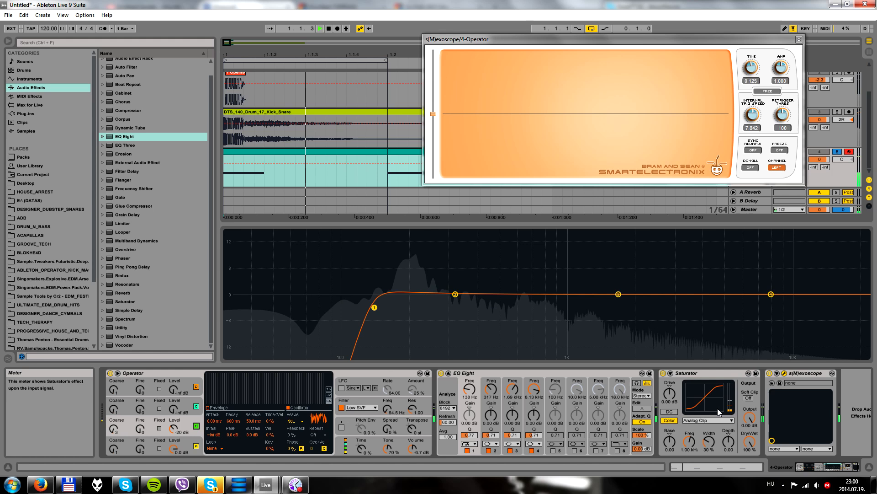
Set the Saturator's drive to 17.7 dB and its output to -8.29 dB while listening
key(space)
drag(670, 393, 670, 376)
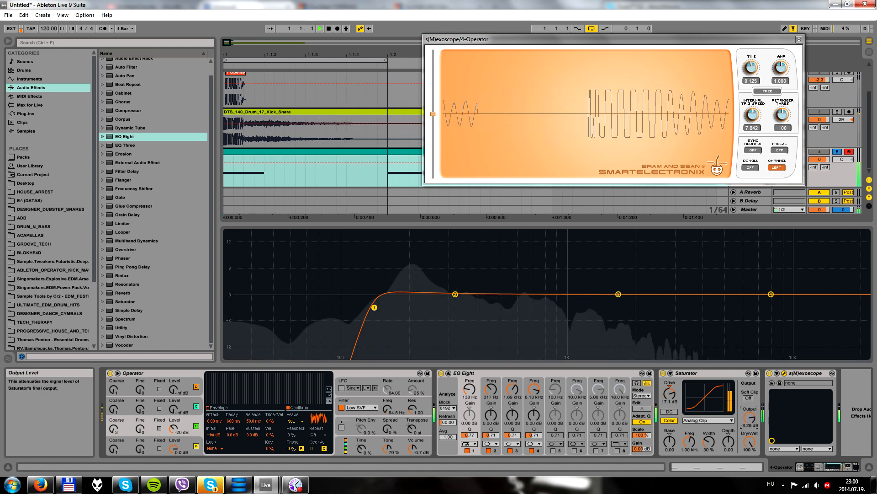
drag(670, 394, 670, 393)
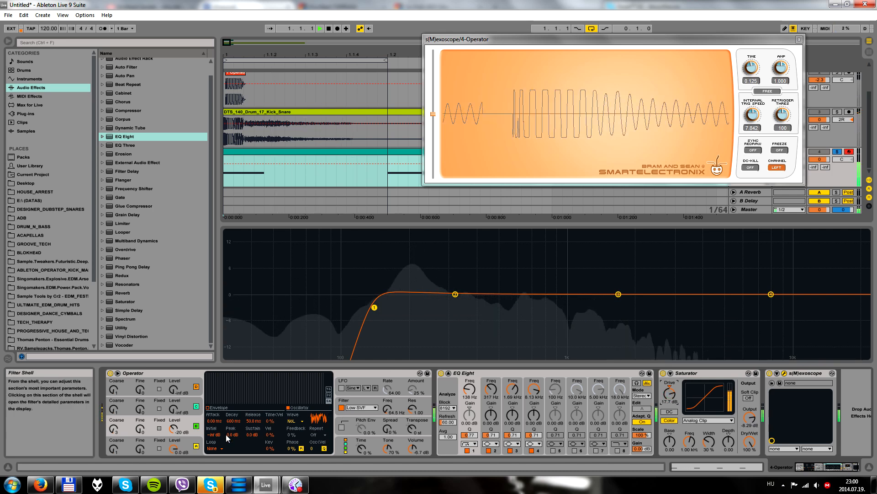
Set the Operator's filter frequency to 61.3 Hz and its volume to -5.1 dB, and fine-tune the filter envelope's decay
click(374, 401)
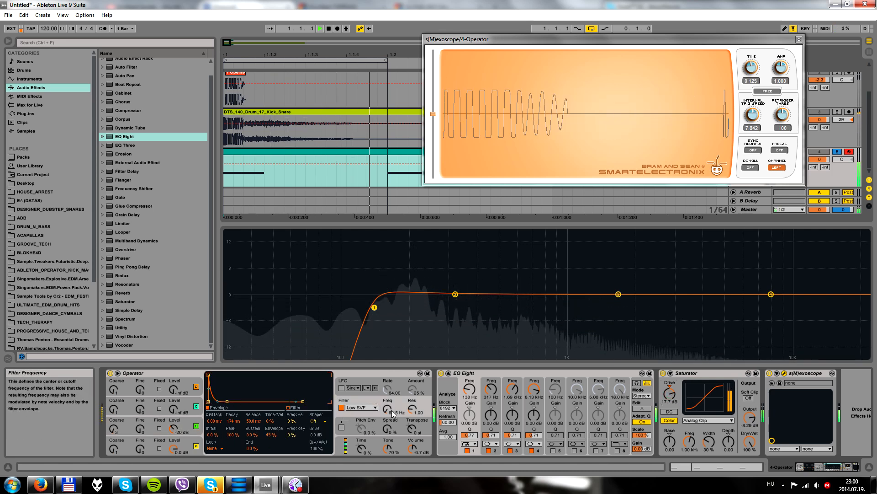
drag(391, 410, 391, 408)
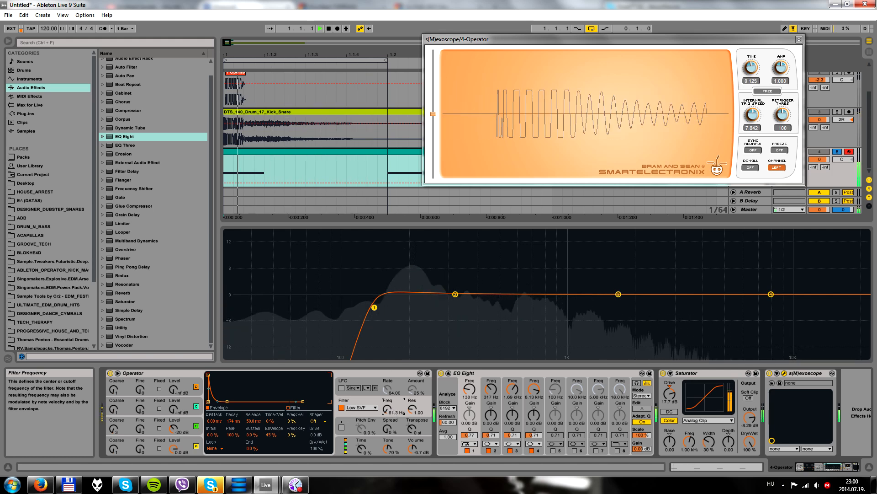
drag(413, 447, 414, 446)
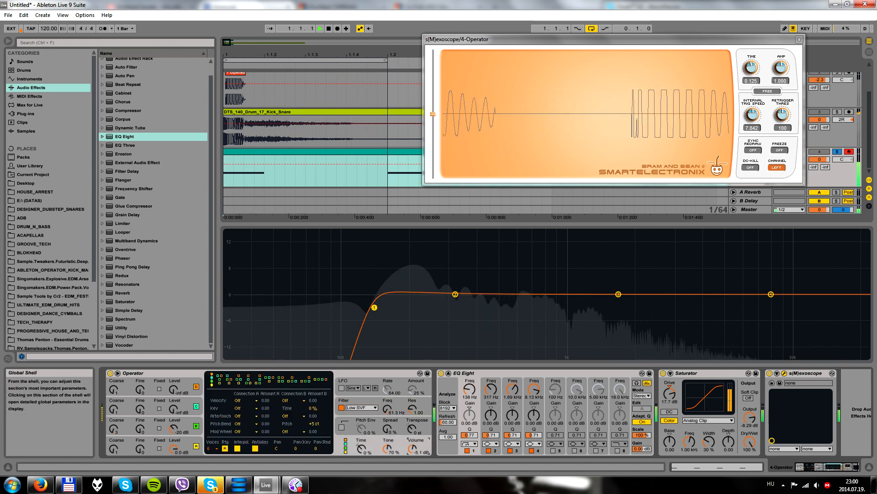
click(374, 403)
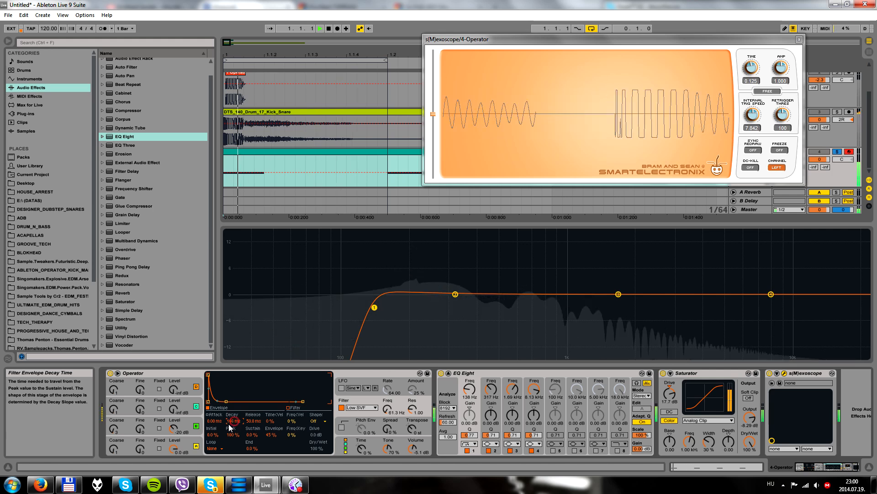
Try several levels for oscillator B, settle on -15 dB, close the oscilloscope window and stop playback
drag(174, 428, 173, 426)
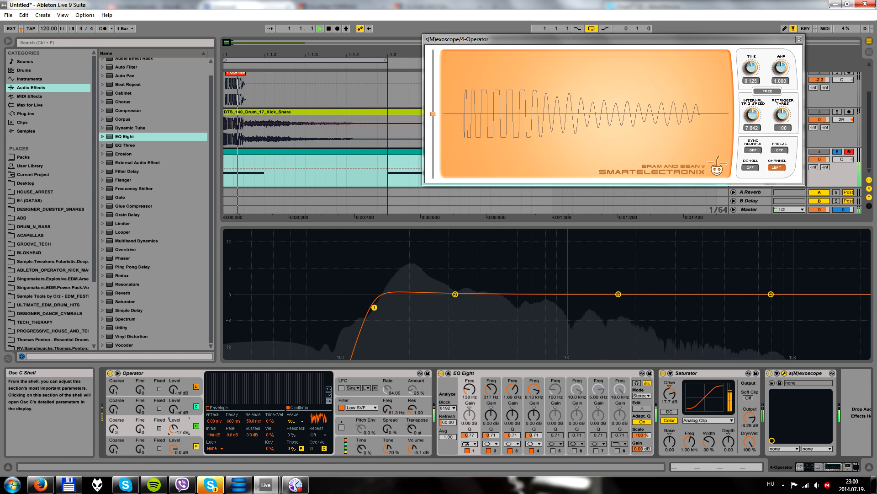
drag(174, 429, 174, 429)
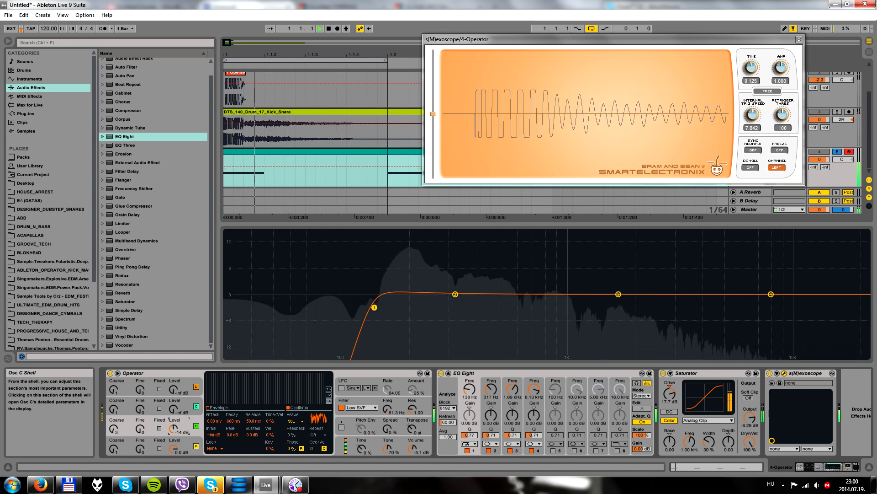
drag(174, 429, 173, 430)
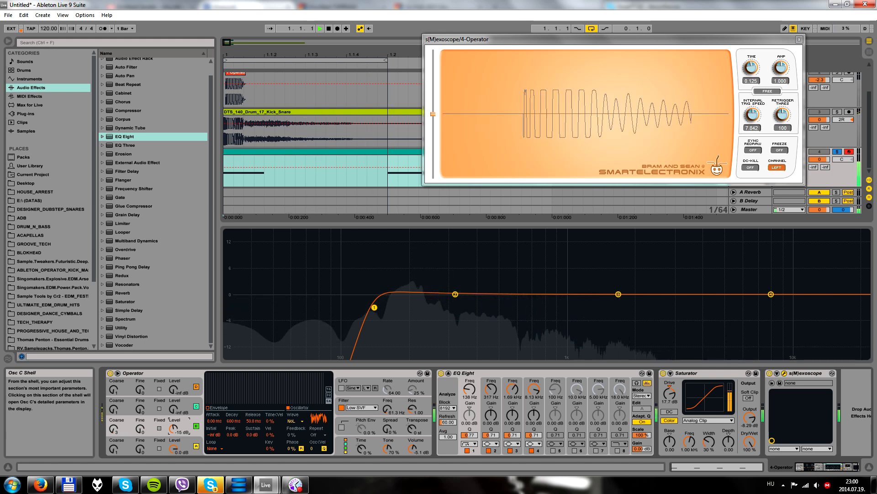
click(800, 40)
key(space)
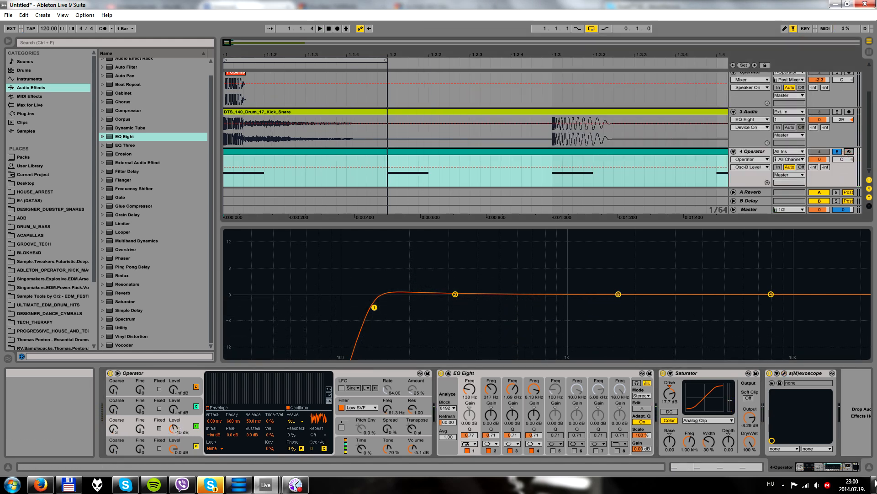
Create a new audio track with its input set to 4-Operator, arm it, and record the kick onto it
click(871, 467)
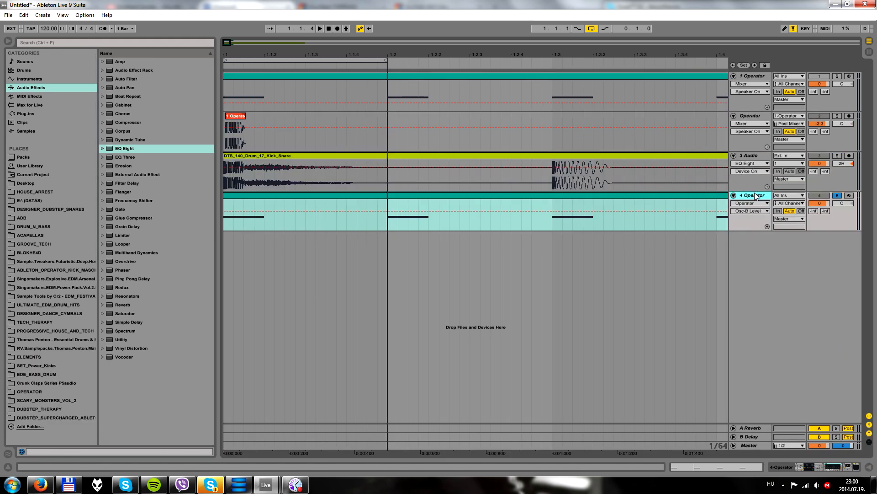
key(ctrl+t)
click(781, 236)
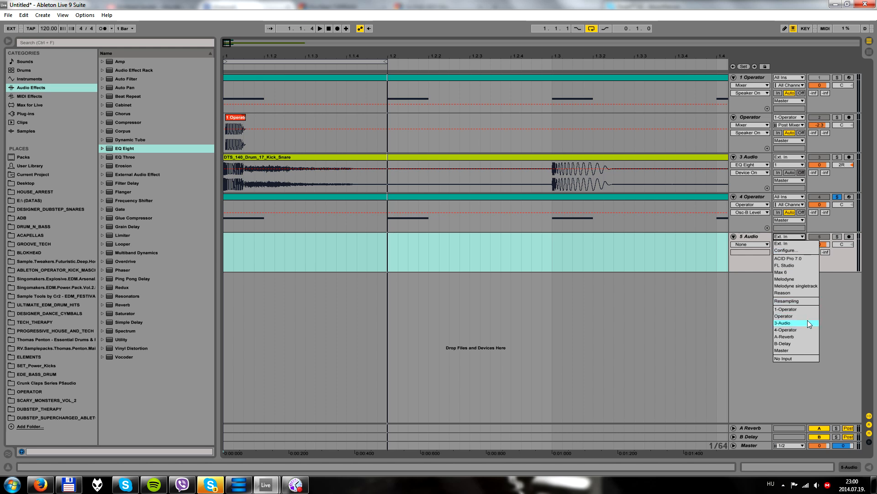
click(793, 330)
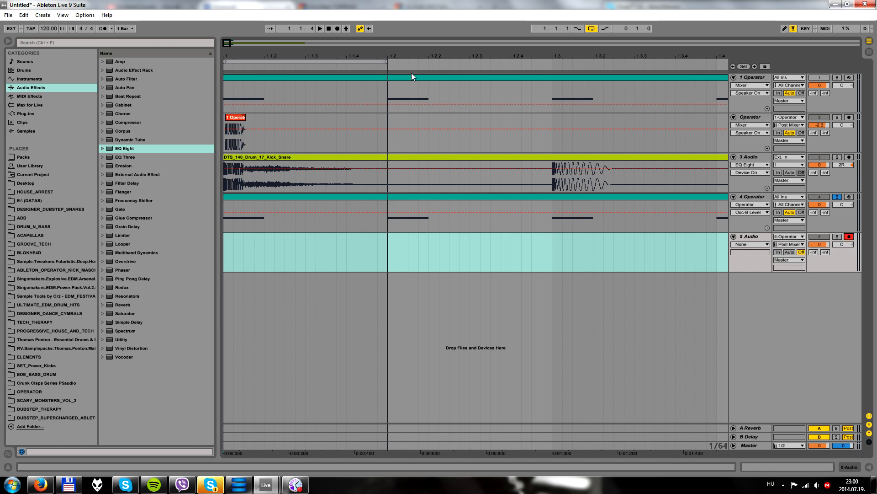
click(338, 28)
key(space)
Move the recorded clip about 12 ms later on the timeline and set its gain to 3.88 dB
drag(238, 58, 238, 124)
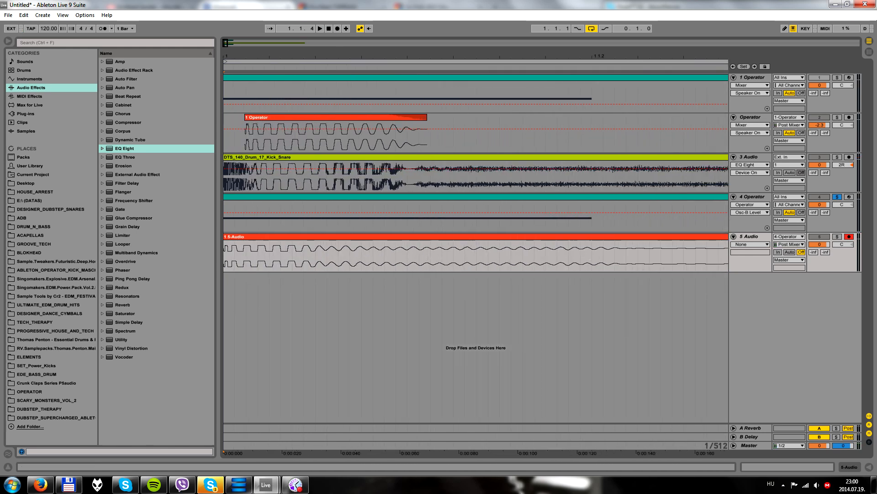
drag(270, 238, 310, 243)
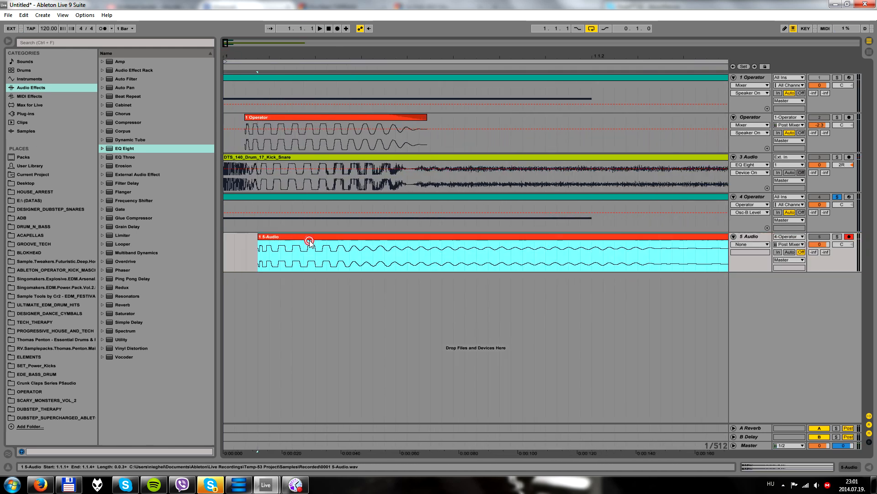
double_click(309, 242)
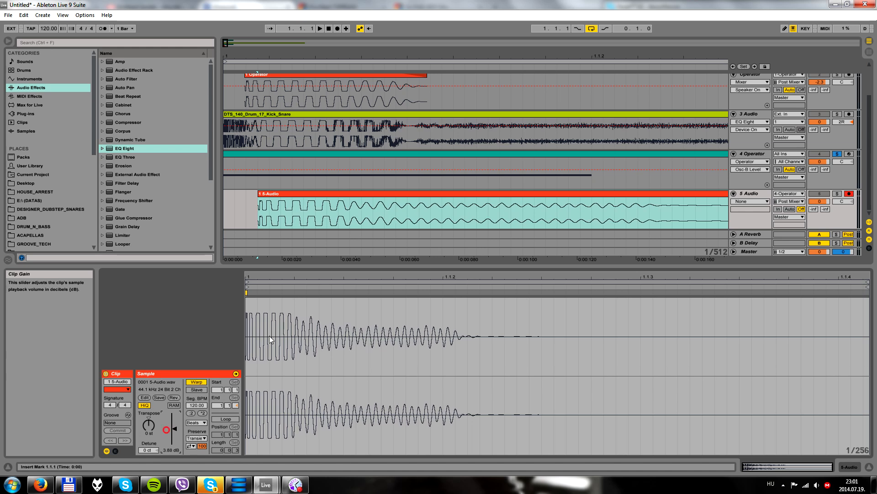
Cut off the recorded clip's tail, show its fades, and add a fade-out at its end
drag(397, 208, 499, 206)
key(Delete)
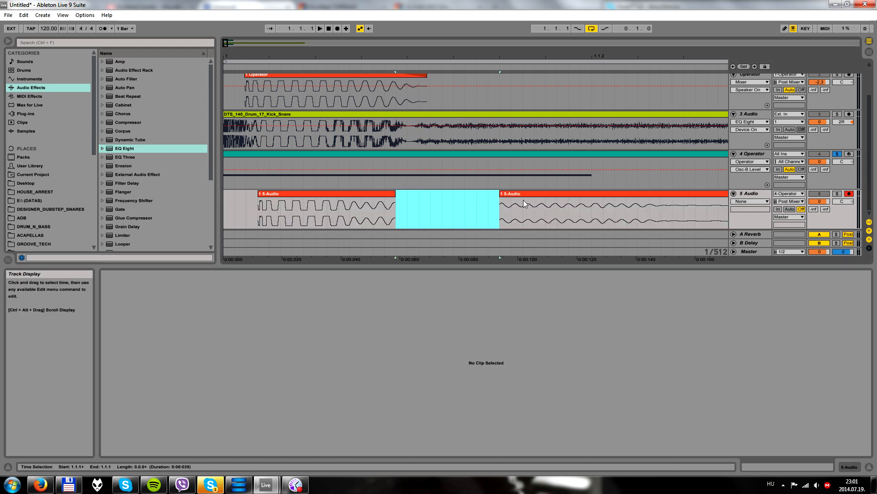
click(524, 204)
key(Delete)
click(375, 194)
key(ctrl+alt+f)
drag(396, 199, 369, 200)
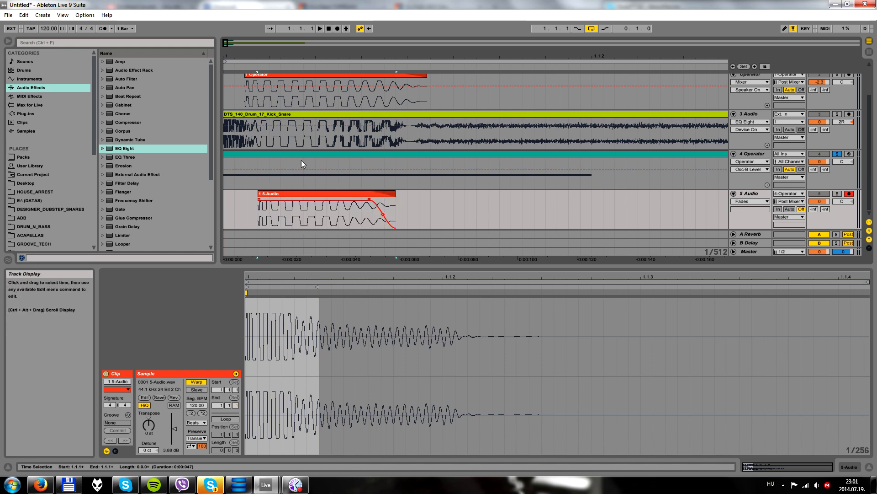
Line up the recorded clip's start with the Operator clip's start, and extend its end to restore the tail
drag(250, 56, 307, 110)
click(330, 195)
drag(332, 197, 311, 197)
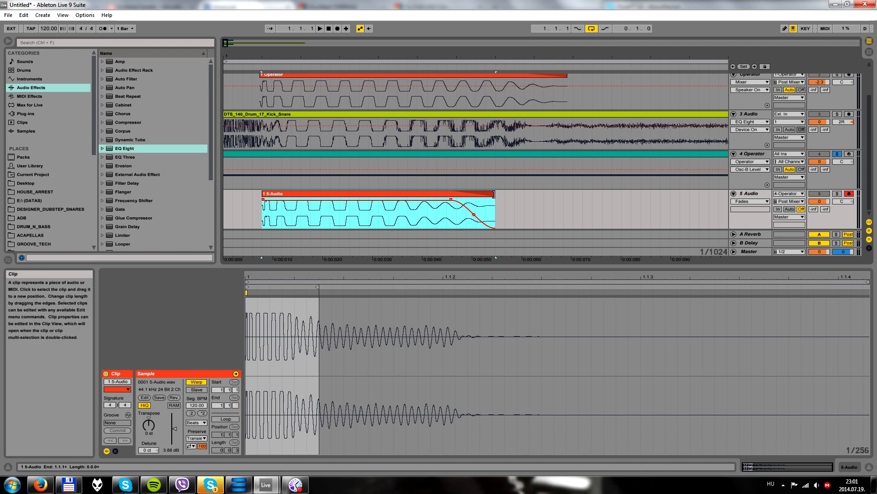
drag(494, 195, 727, 194)
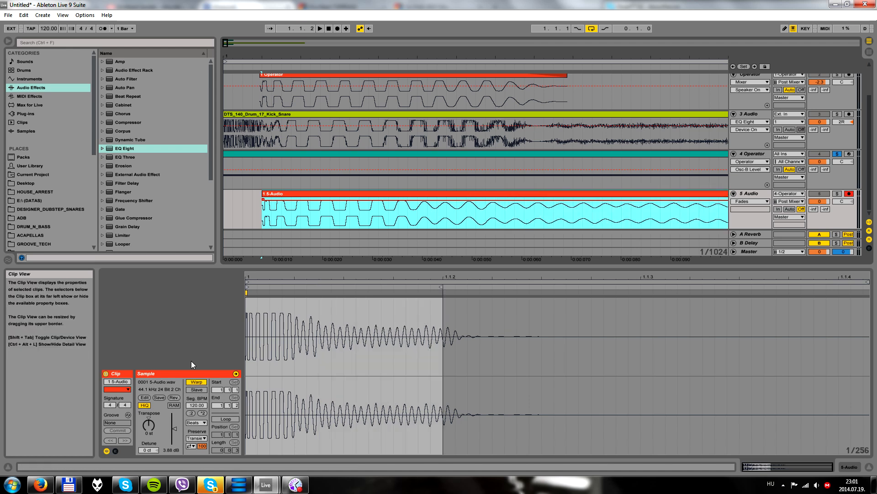
Turn off Warp for the recorded clip, trim it to end near the Operator clip's end, and give it a fade-out
click(197, 382)
drag(487, 53, 485, 34)
drag(413, 217, 604, 210)
key(Delete)
mouse_move(410, 199)
mouse_down()
mouse_move(366, 199)
mouse_move(403, 192)
mouse_up()
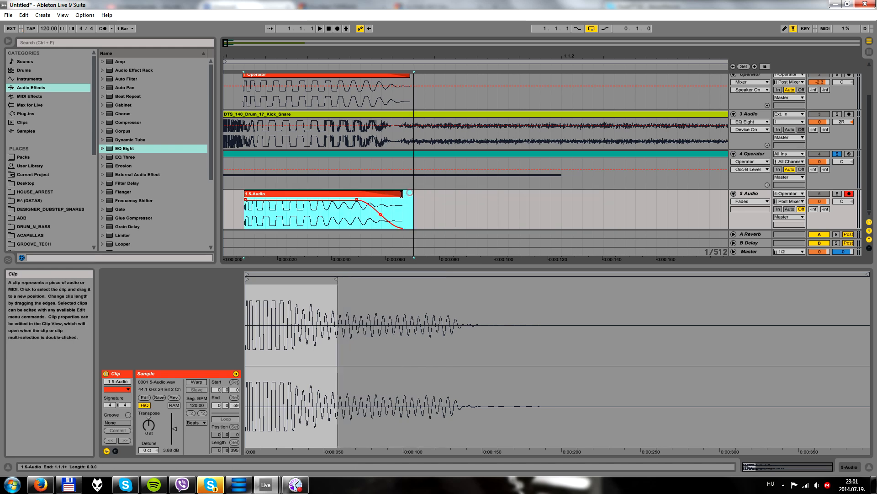
Solo the recorded audio track together with the original kick and snare loop's track, and play both to compare them
drag(252, 54, 253, 72)
click(837, 193)
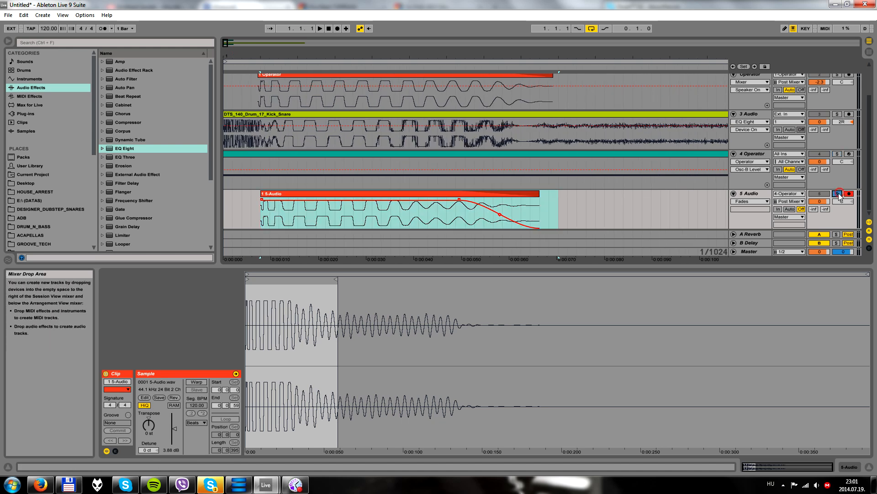
click(293, 113)
drag(291, 56, 291, 47)
click(321, 28)
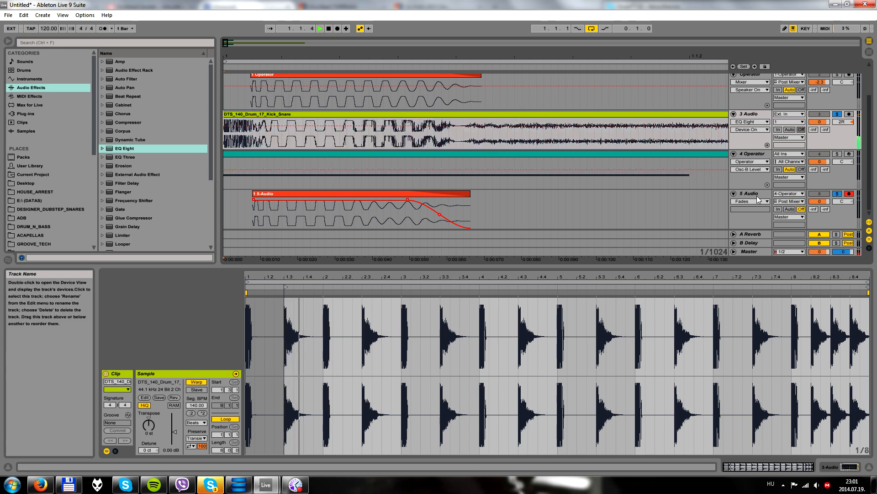
click(329, 29)
click(320, 30)
Start the recorded clip's fade-out slightly earlier and bend its curve so the tail drops off faster
drag(277, 56, 276, 54)
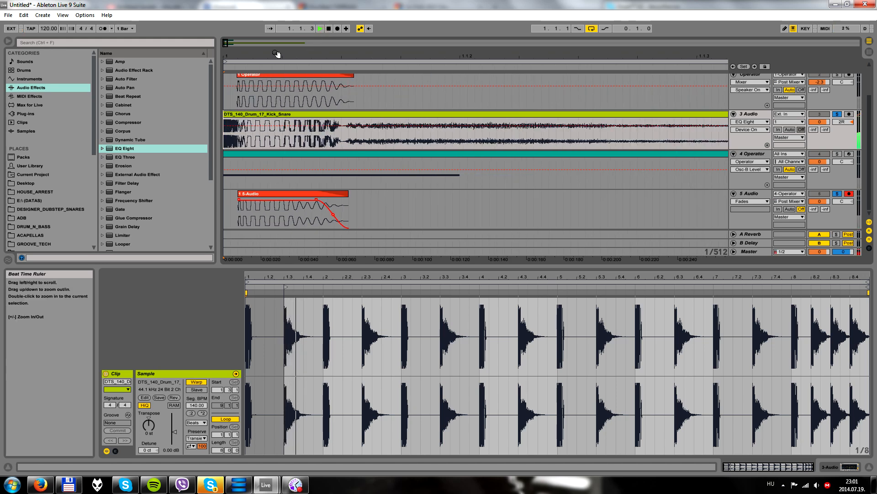
click(310, 203)
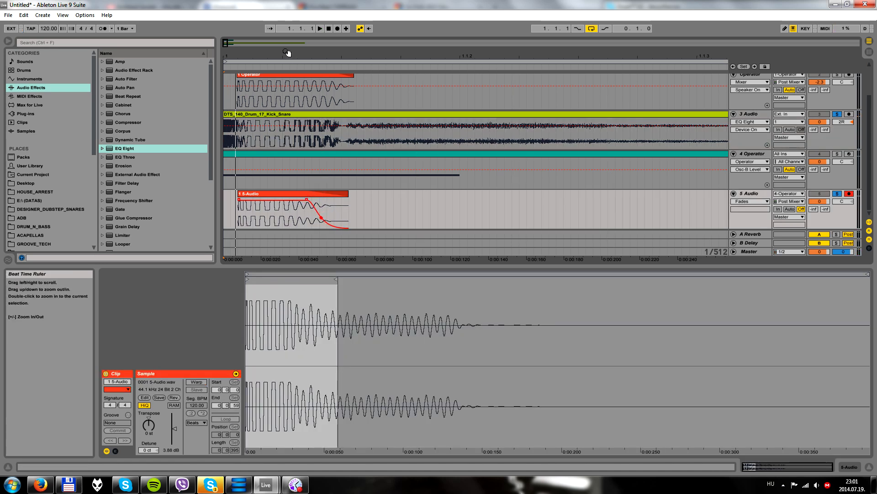
drag(287, 53, 284, 51)
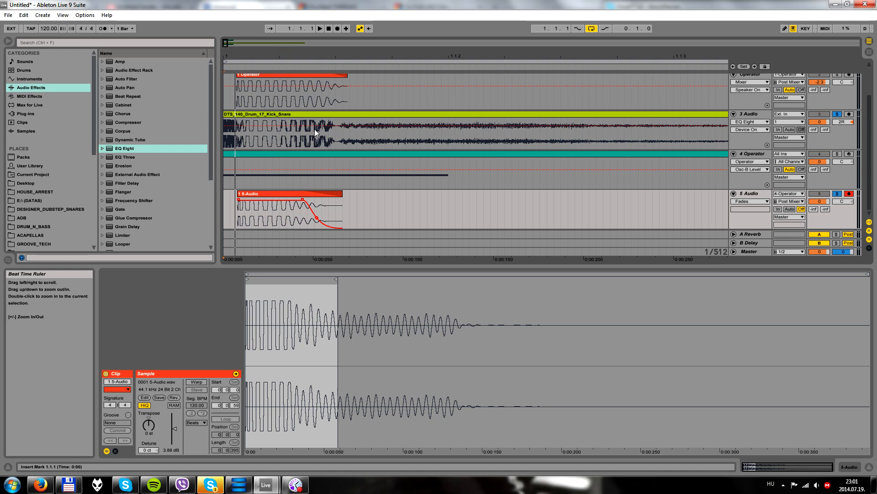
Audition the recorded clip transposed to +5, +4 and -4 semitones during playback, and return its transposition to 0 st
click(276, 201)
click(144, 425)
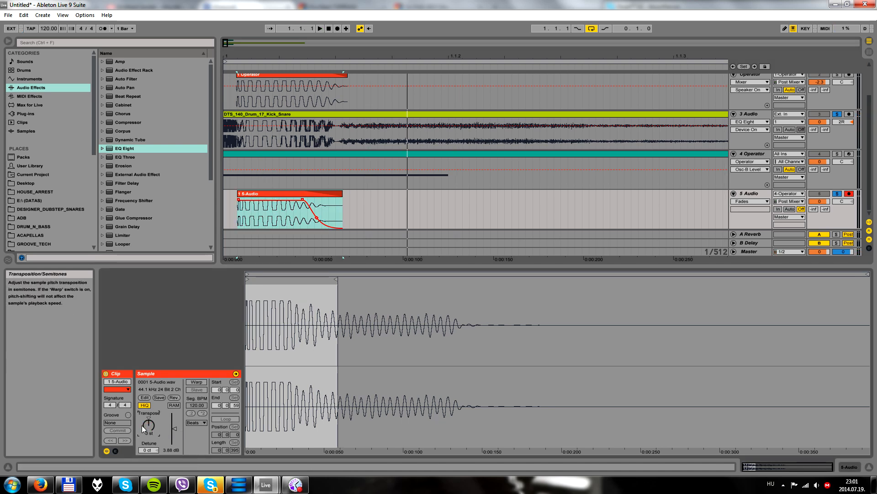
key(Up)
key(space)
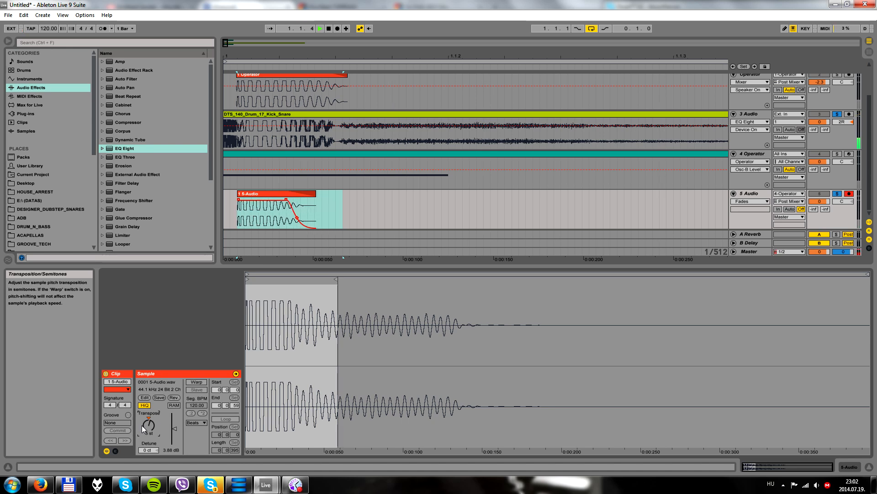
key(Down)
key(Down)
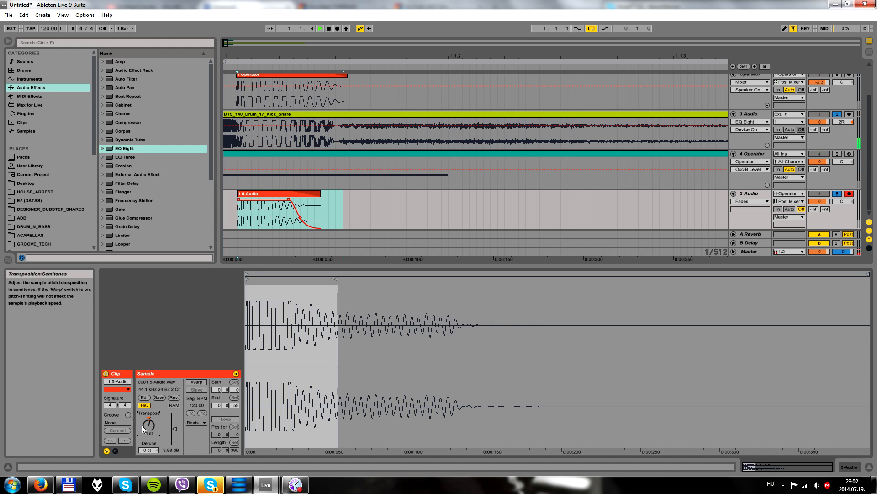
key(Down)
key(Down)
key(Down)
key(Down)
key(Down)
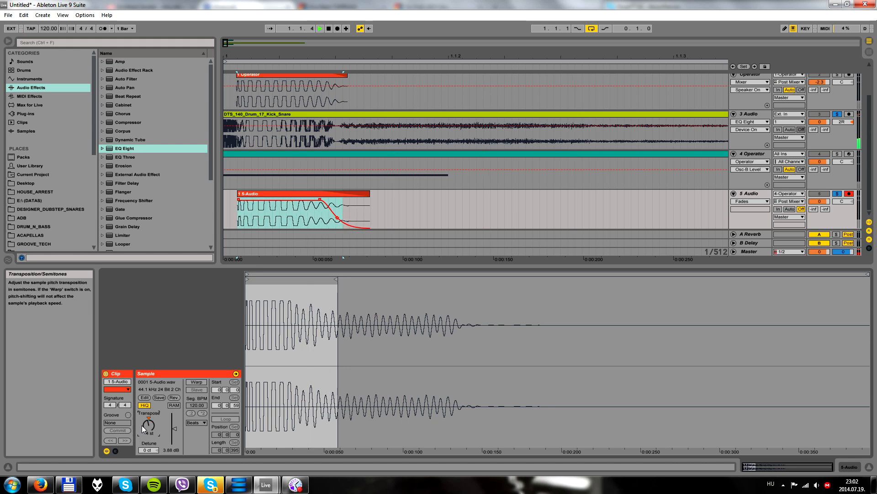
key(Up)
key(Up)
key(Up)
key(Up)
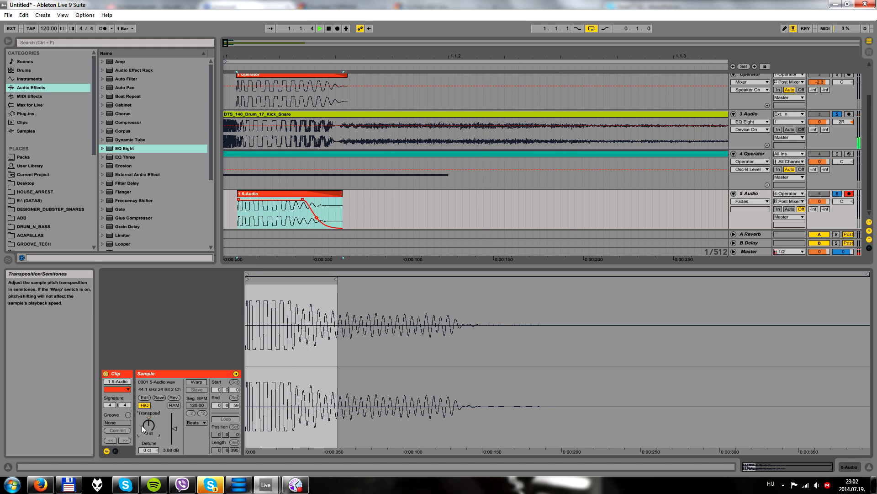